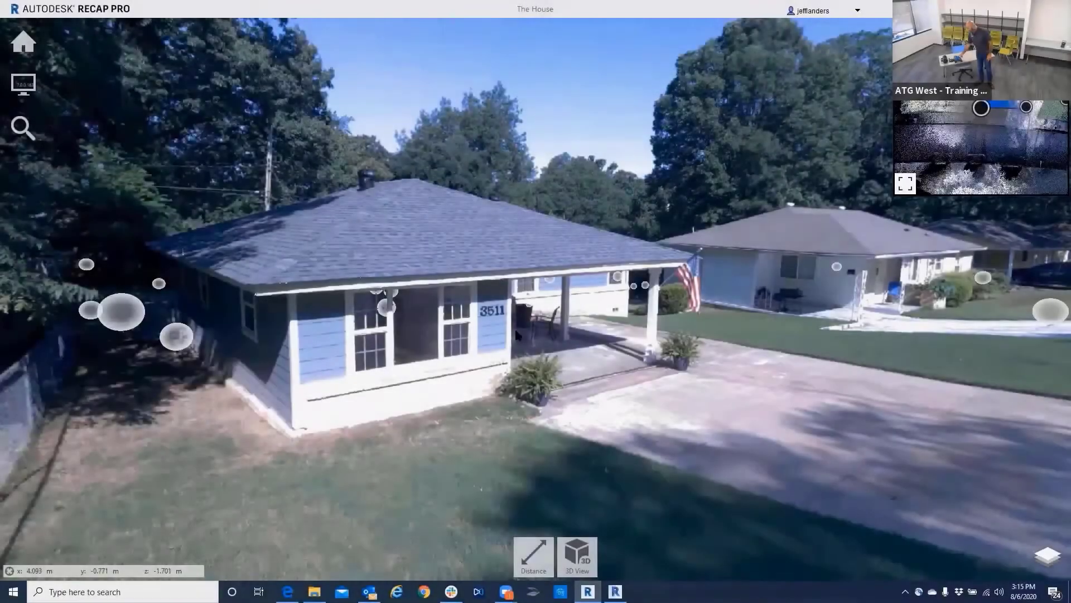
- Show the 3D point cloud and hide the Exterior scan locations, leaving only the interior scans
{"action": "left_click", "coordinate": [591, 559]}
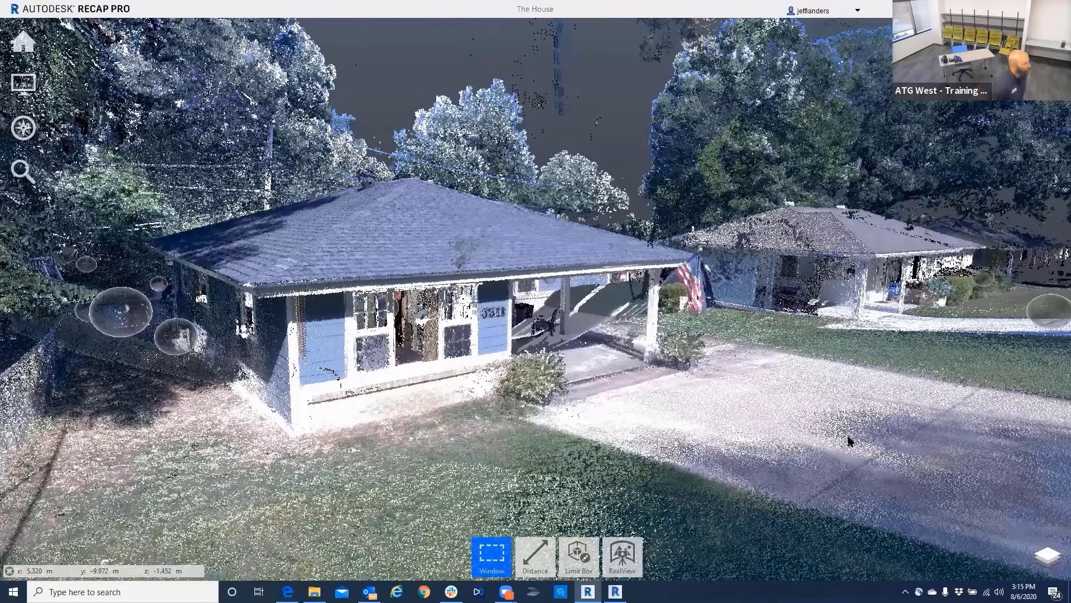
{"action": "left_click", "coordinate": [1047, 556]}
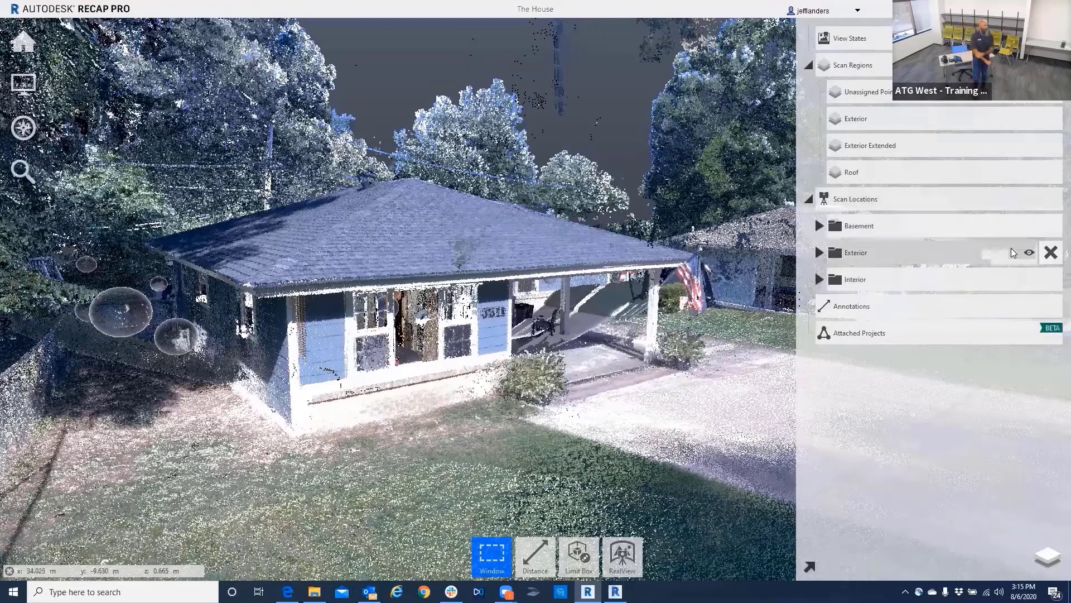
{"action": "left_click", "coordinate": [1029, 253]}
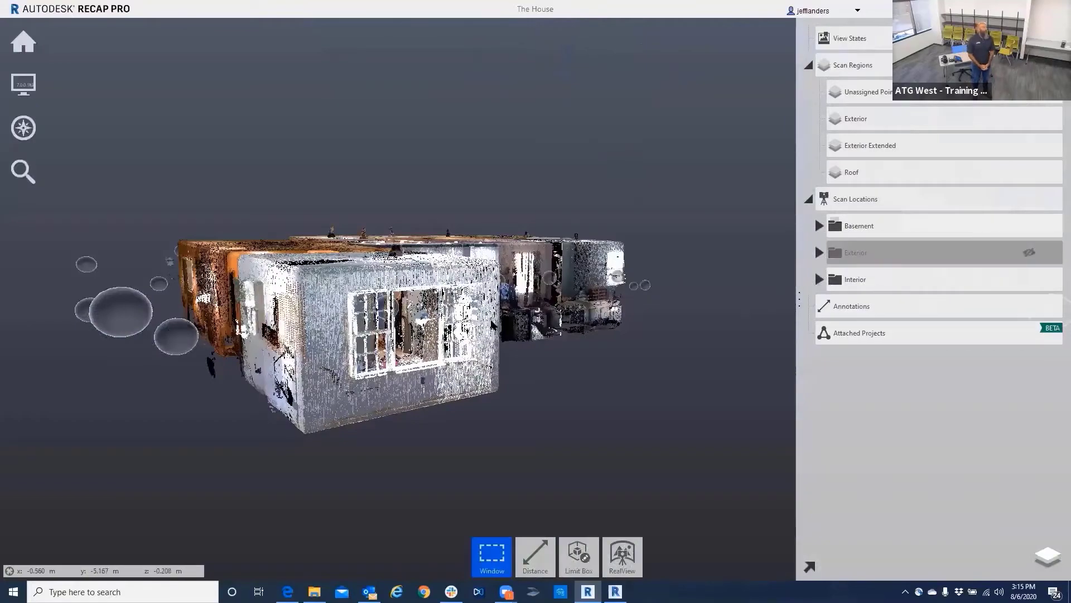
{"action": "left_click_drag", "start_coordinate": [711, 312], "coordinate": [502, 310]}
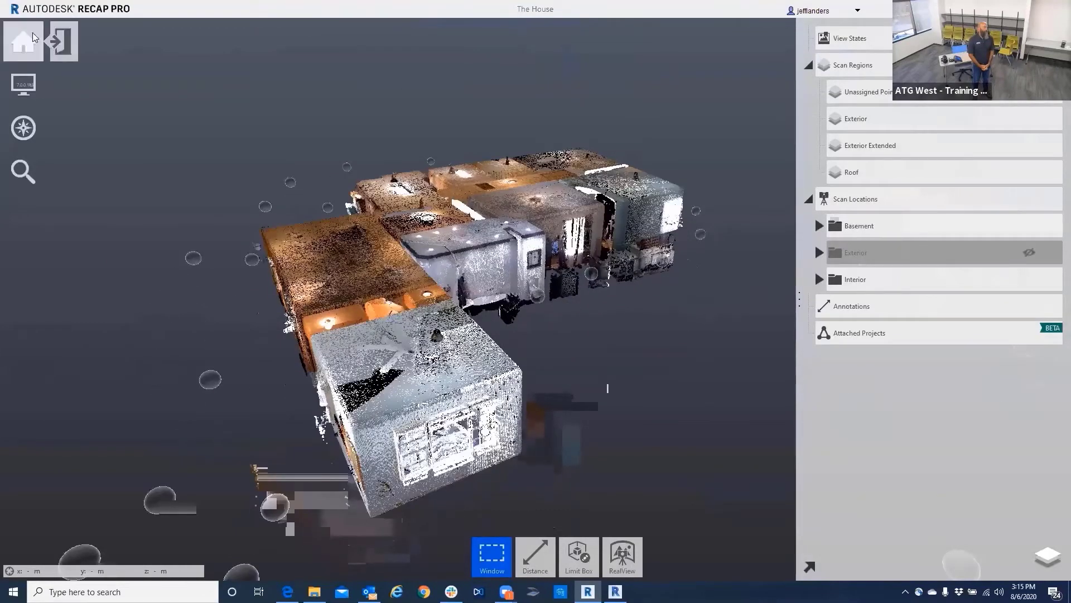
- Save The House and open The House Unified from recent projects, viewing it from above
{"action": "left_click", "coordinate": [21, 42]}
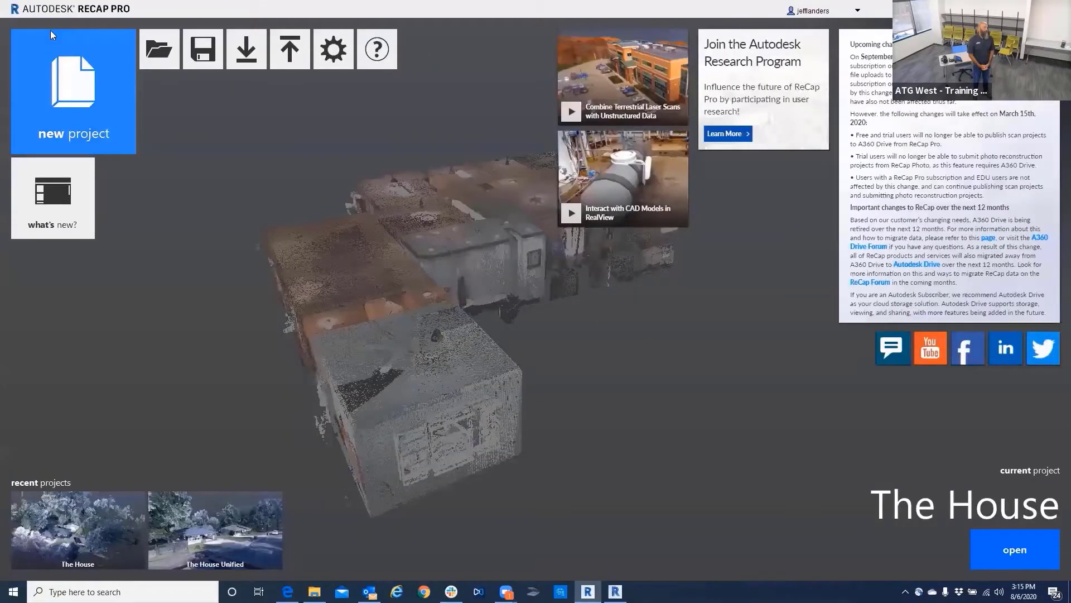
{"action": "left_click", "coordinate": [50, 31]}
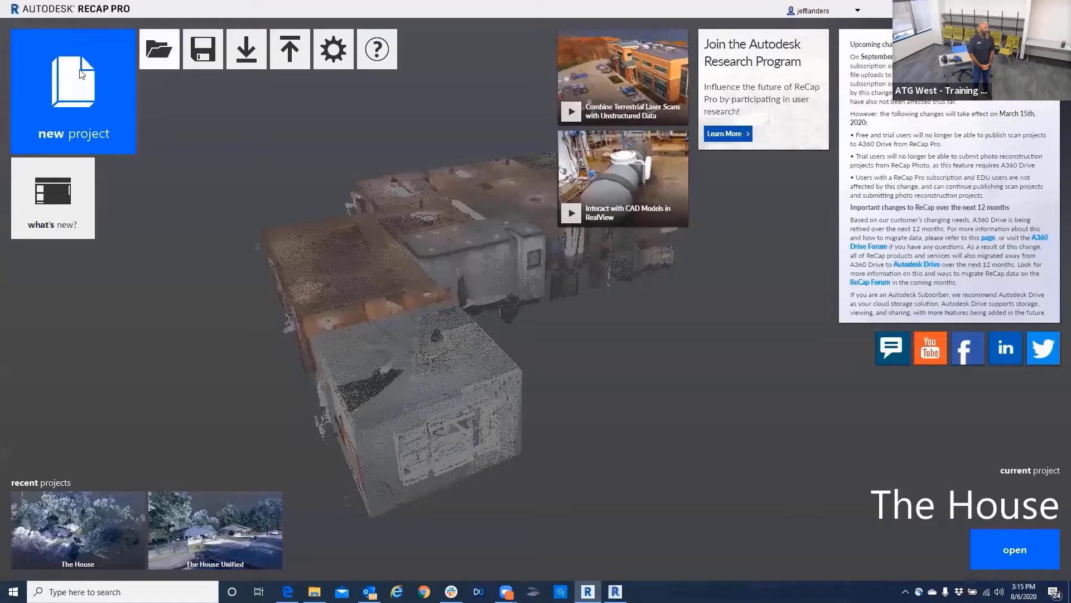
{"action": "left_click", "coordinate": [181, 543]}
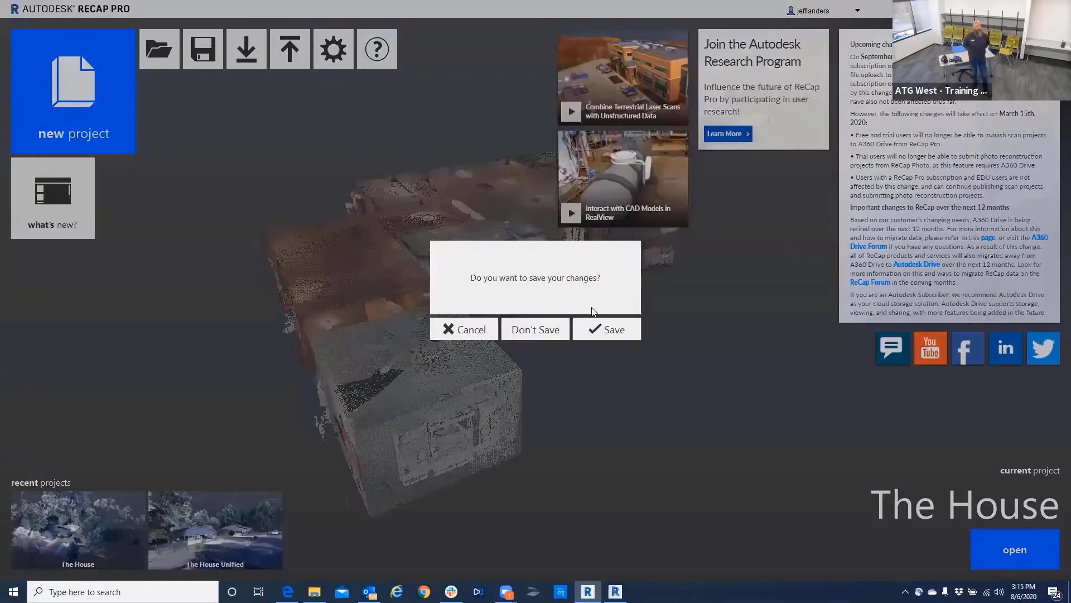
{"action": "left_click", "coordinate": [619, 337]}
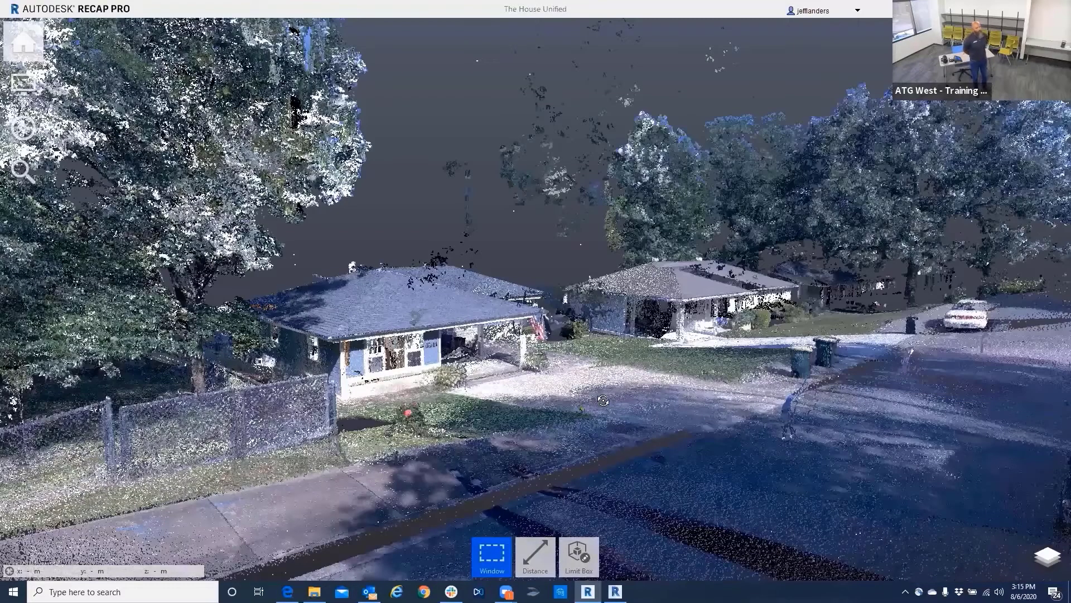
{"action": "left_click_drag", "start_coordinate": [603, 400], "coordinate": [894, 134]}
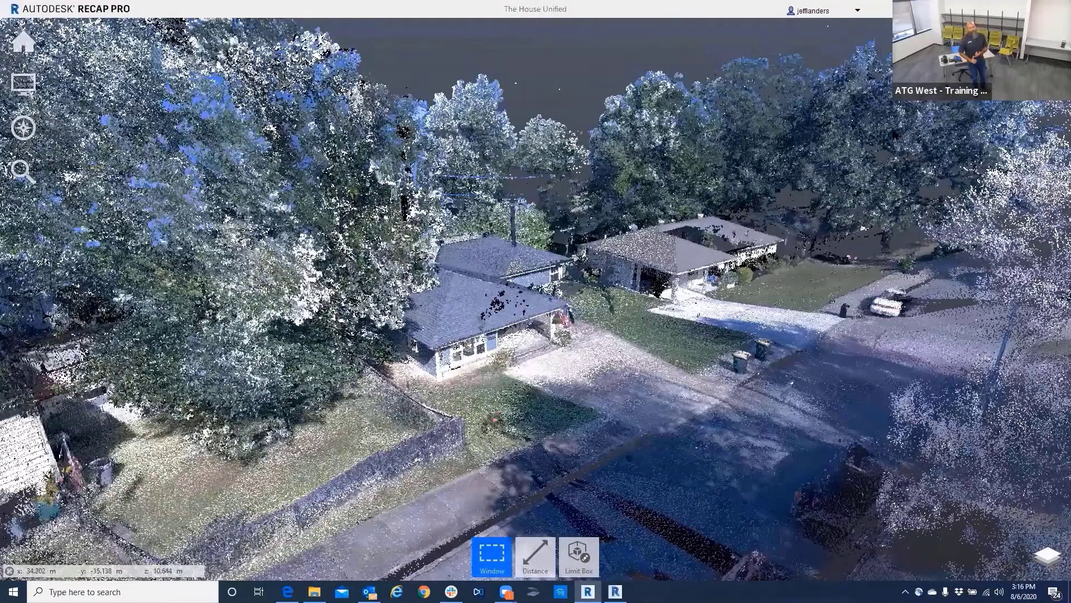
- Hide the Exterior Extended, Exterior and Interior scans, keeping Roof and Basement, then go to File Explorer
{"action": "left_click", "coordinate": [1047, 556]}
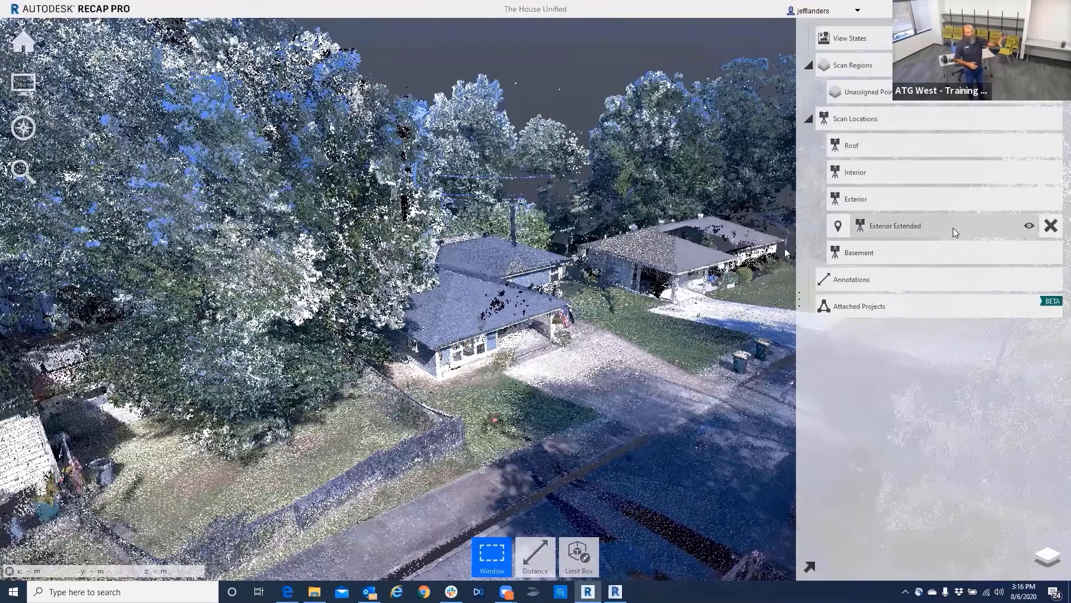
{"action": "mouse_move", "coordinate": [953, 228]}
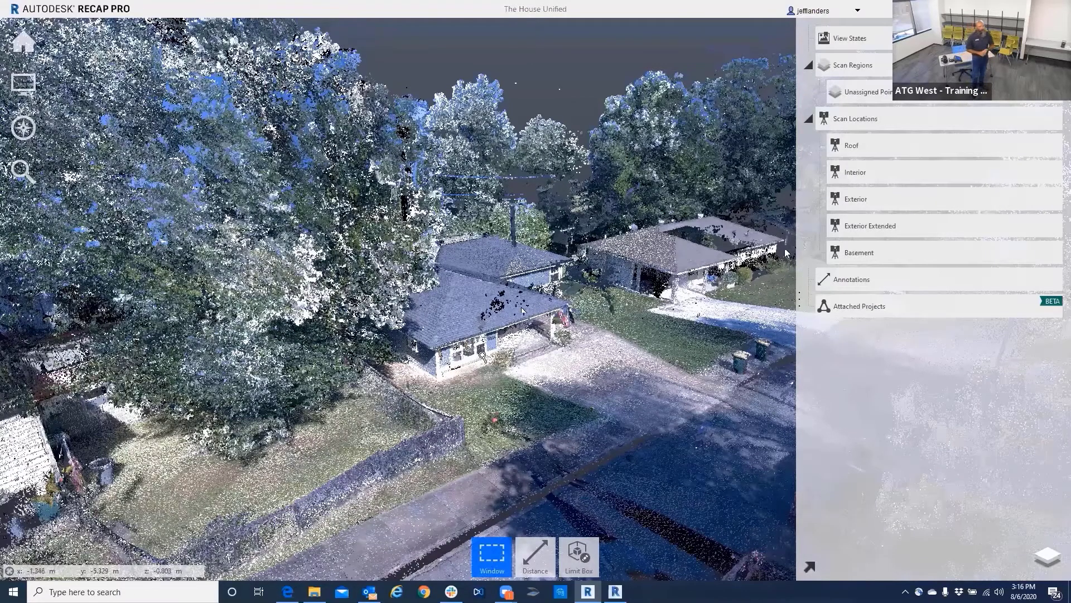
{"action": "scroll", "coordinate": [478, 381], "scroll_direction": "up", "scroll_amount": 3}
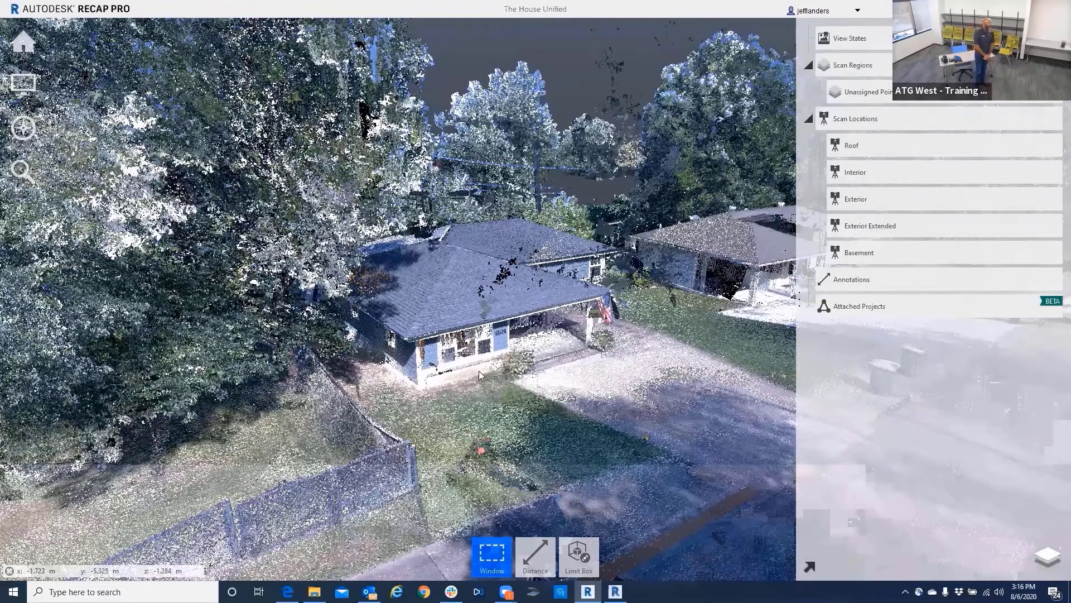
{"action": "left_click_drag", "start_coordinate": [354, 352], "coordinate": [476, 292]}
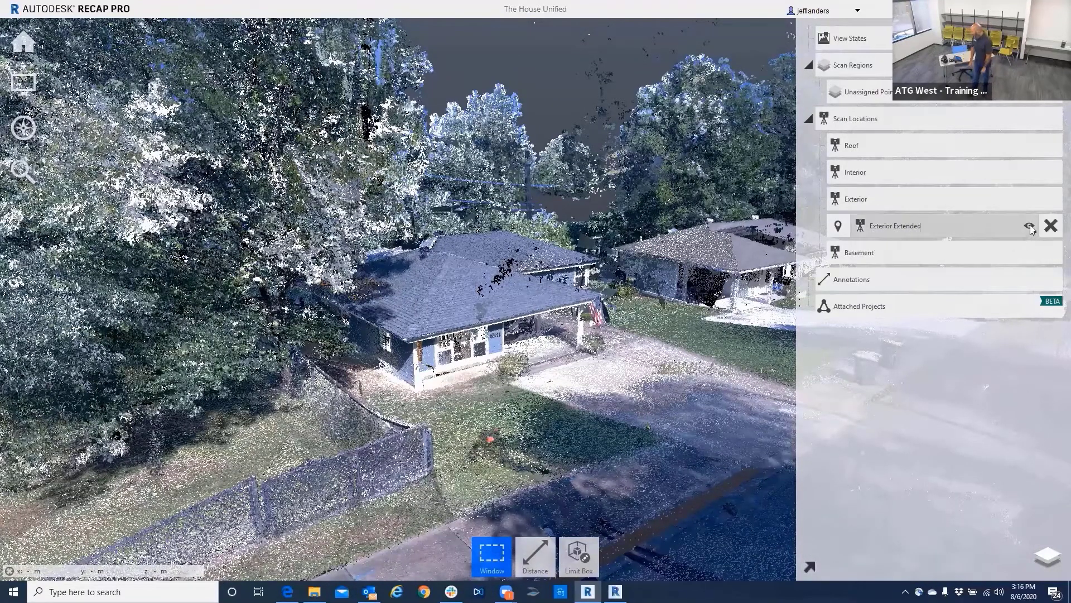
{"action": "left_click", "coordinate": [1030, 227]}
{"action": "mouse_move", "coordinate": [497, 305]}
{"action": "left_mouse_down"}
{"action": "mouse_move", "coordinate": [451, 288]}
{"action": "mouse_move", "coordinate": [502, 312]}
{"action": "left_mouse_up"}
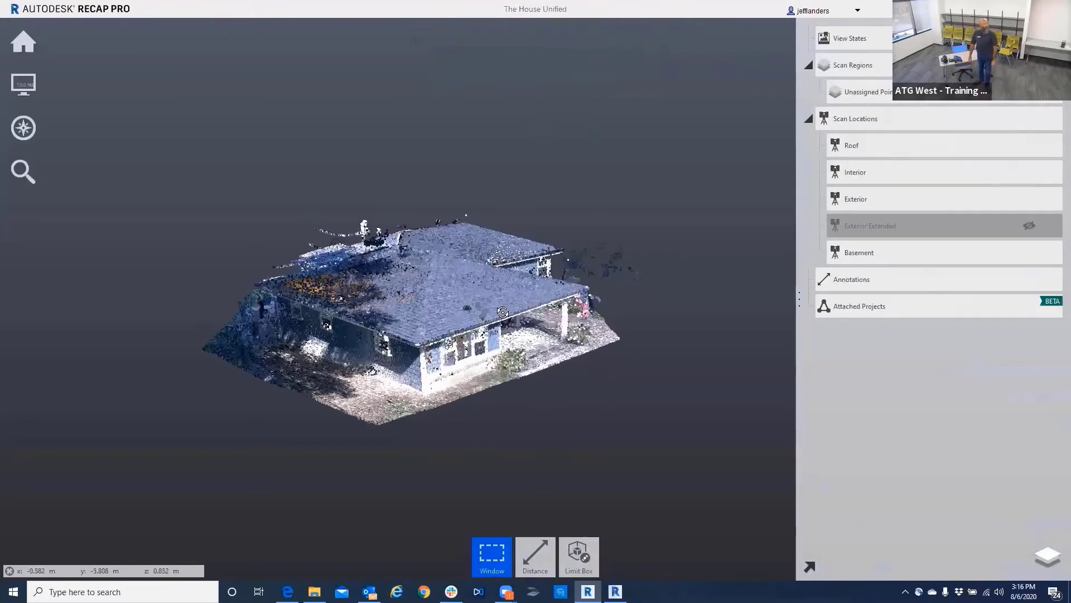
{"action": "left_click", "coordinate": [1029, 200]}
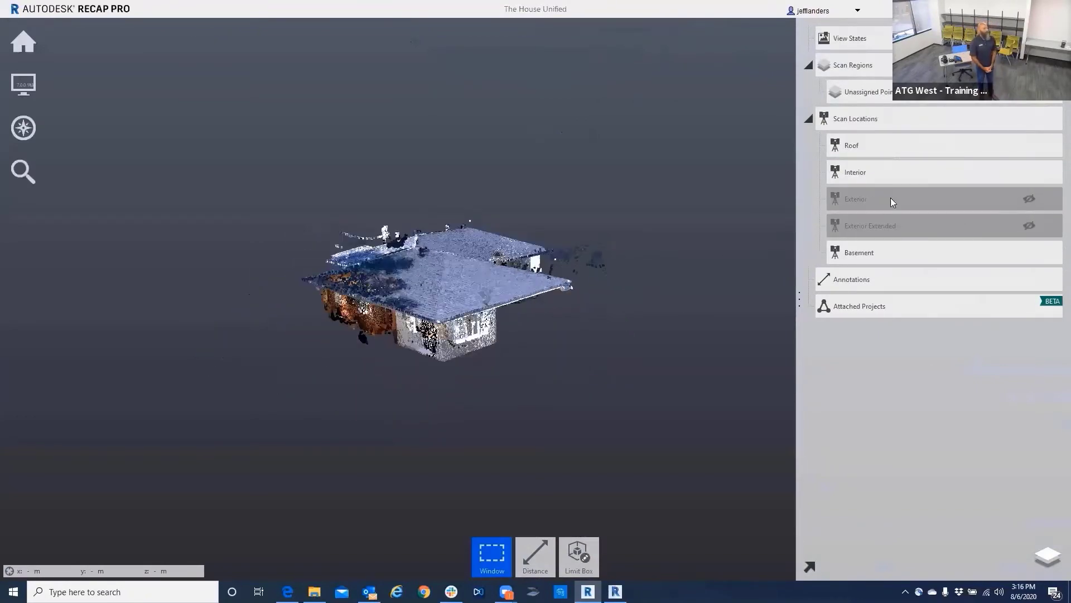
{"action": "left_click", "coordinate": [1030, 146]}
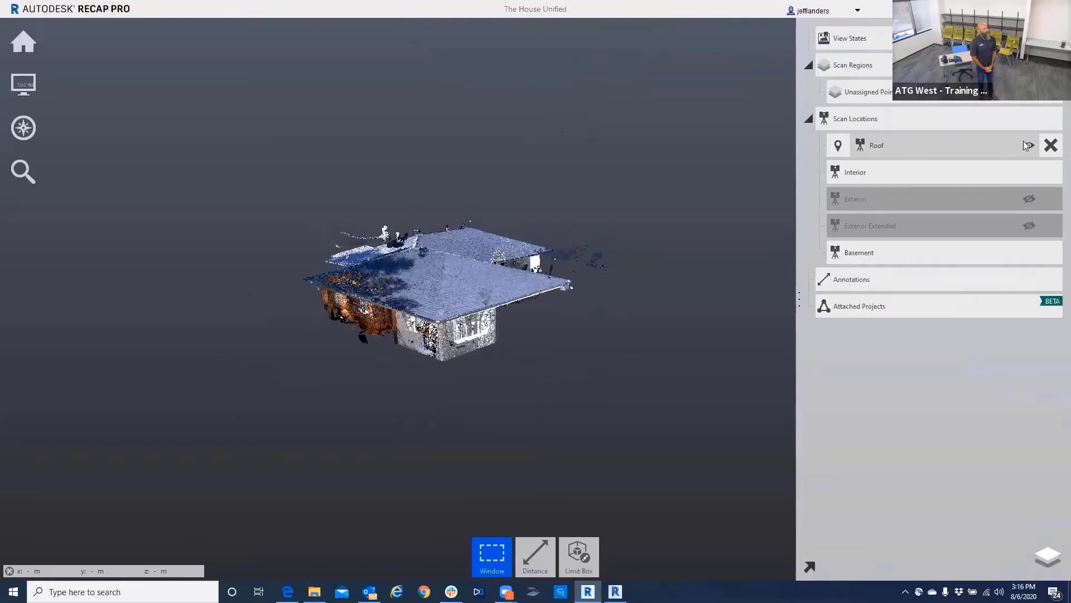
{"action": "left_click", "coordinate": [1029, 145]}
{"action": "left_click", "coordinate": [1029, 172]}
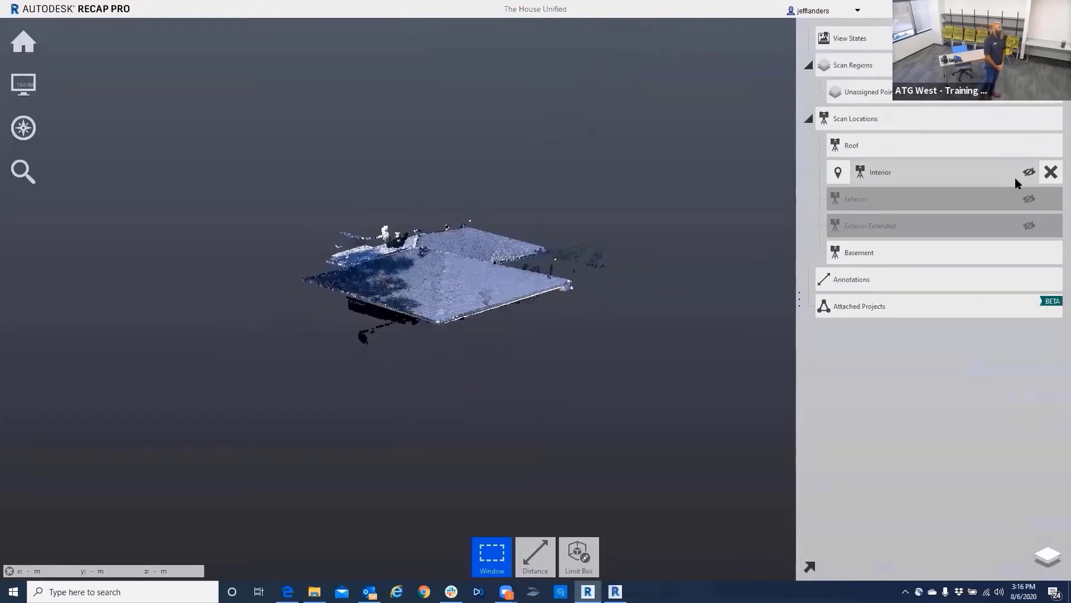
{"action": "left_click", "coordinate": [316, 592]}
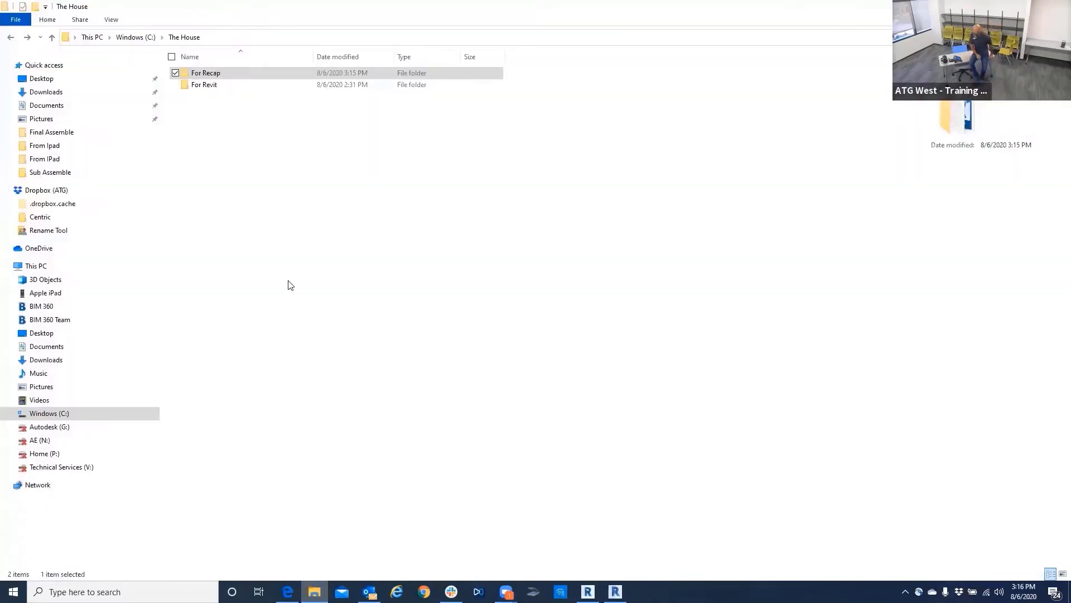
- In For Recap, check The House Support folder's properties, confirming its 8.28 GB size
{"action": "left_click", "coordinate": [210, 77]}
{"action": "double_click", "coordinate": [210, 77]}
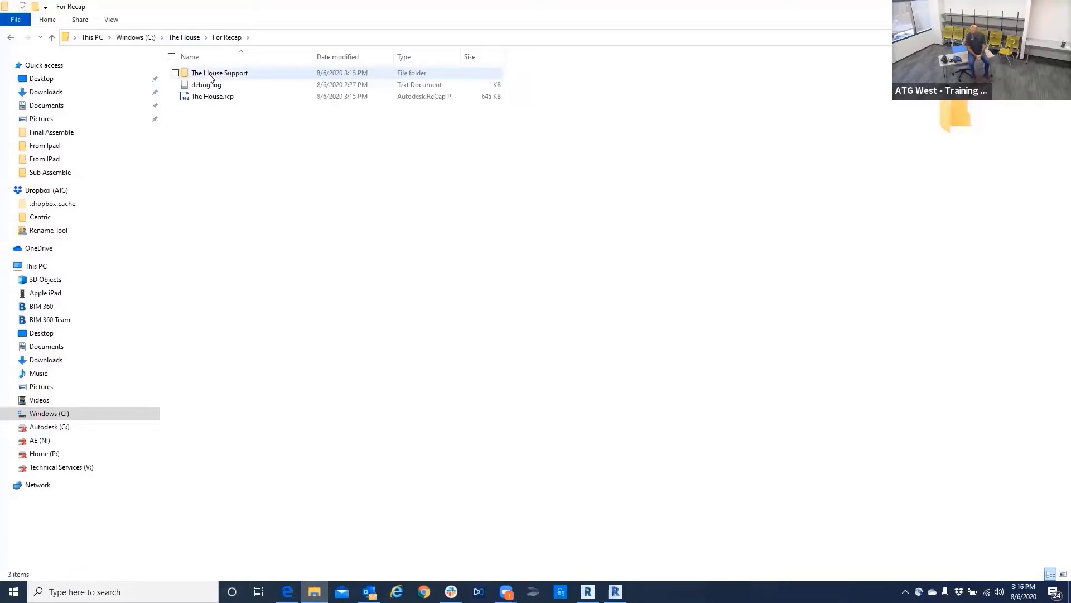
{"action": "right_click", "coordinate": [209, 77]}
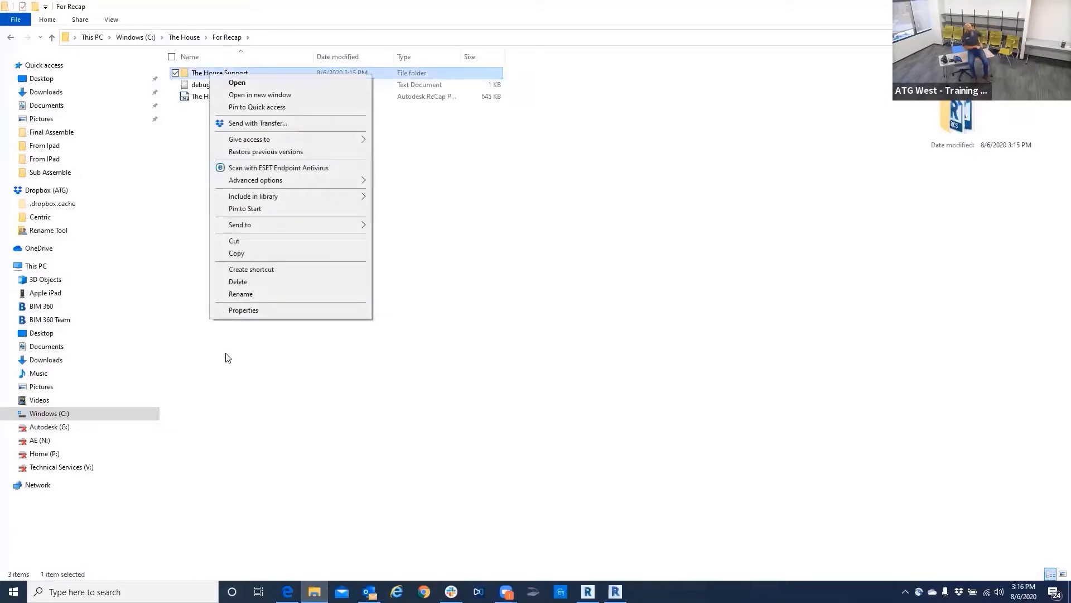
{"action": "left_click", "coordinate": [232, 310]}
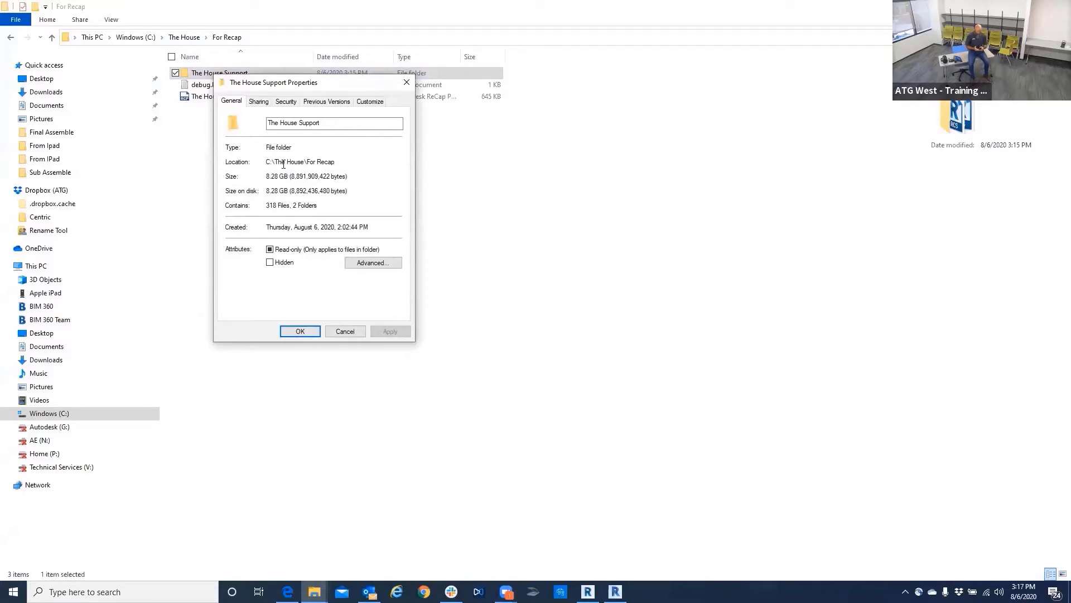
{"action": "left_click", "coordinate": [406, 85]}
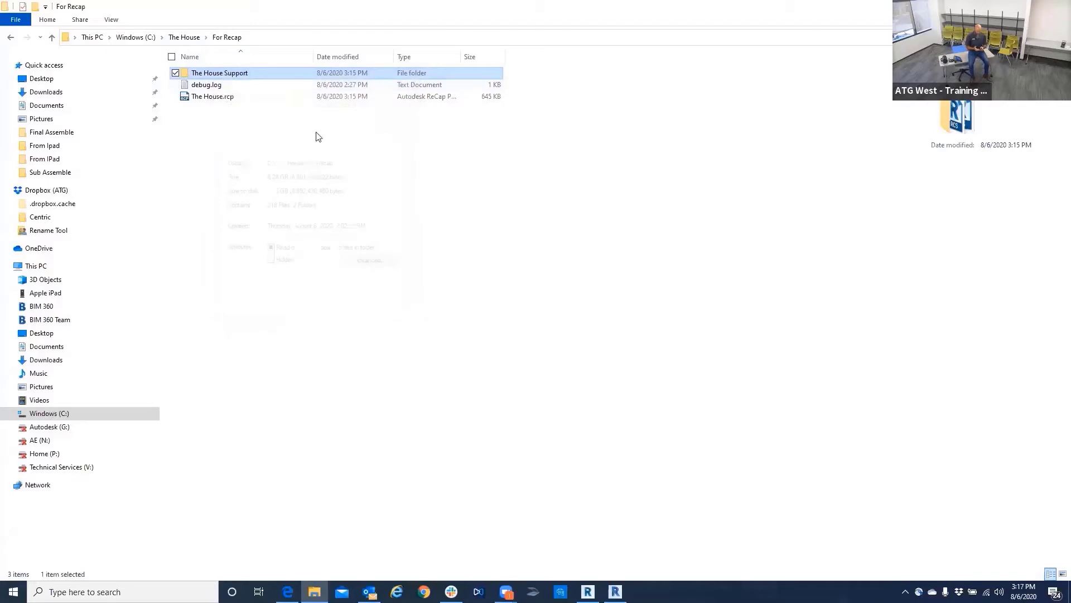
- Return to The House folder and switch back to ReCap Pro
{"action": "left_click", "coordinate": [186, 39]}
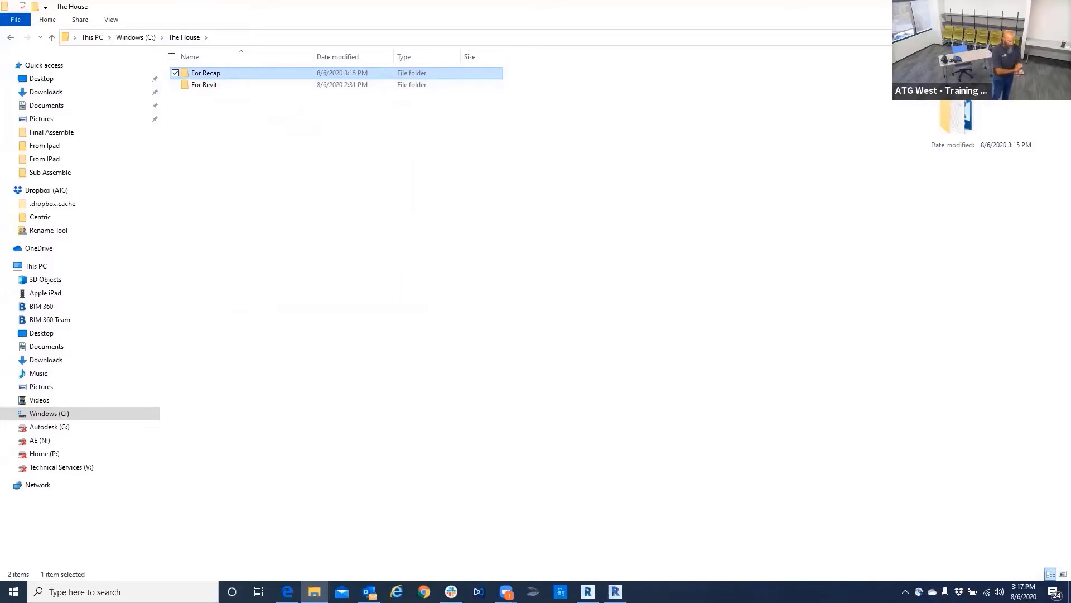
{"action": "left_click", "coordinate": [615, 591]}
{"action": "key", "text": "alt+Tab"}
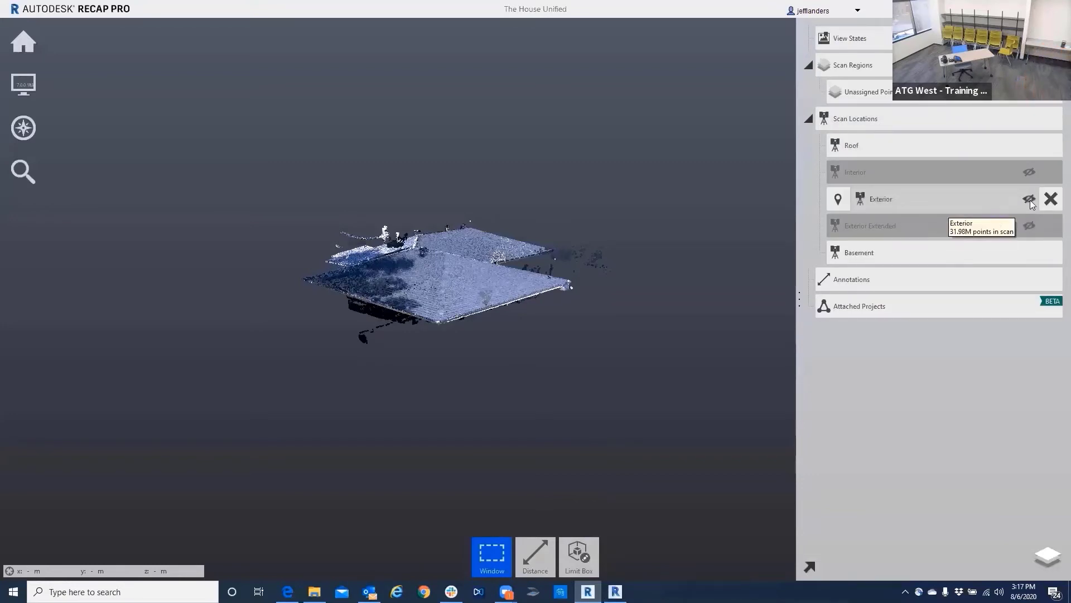
- Show the Interior and Exterior Extended scans again and tilt to a top-down view of the house
{"action": "left_click", "coordinate": [1029, 172]}
{"action": "left_click", "coordinate": [1030, 226]}
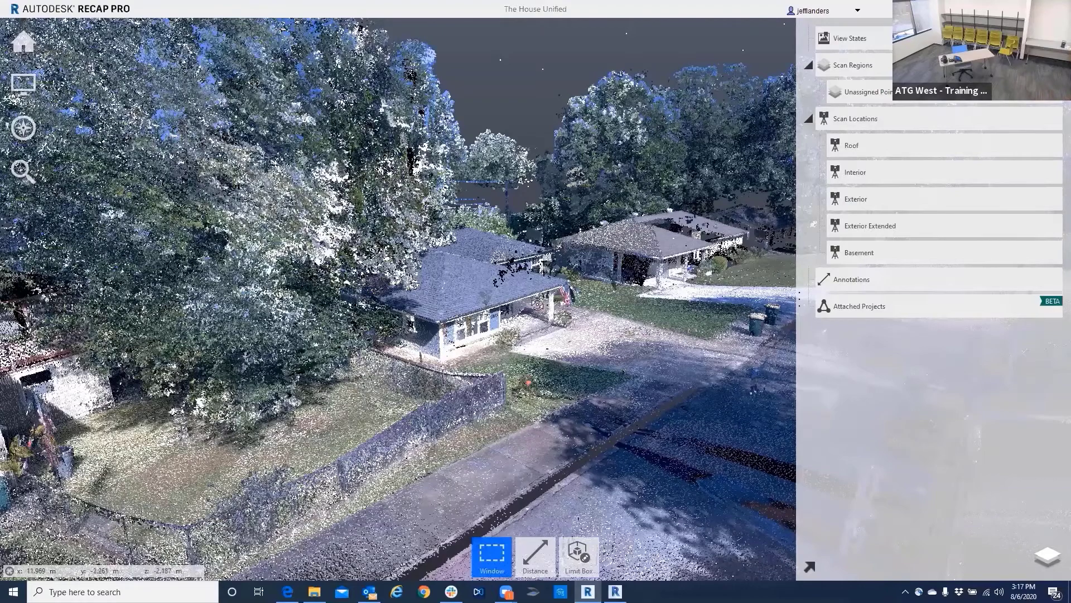
{"action": "left_click_drag", "start_coordinate": [625, 402], "coordinate": [631, 581]}
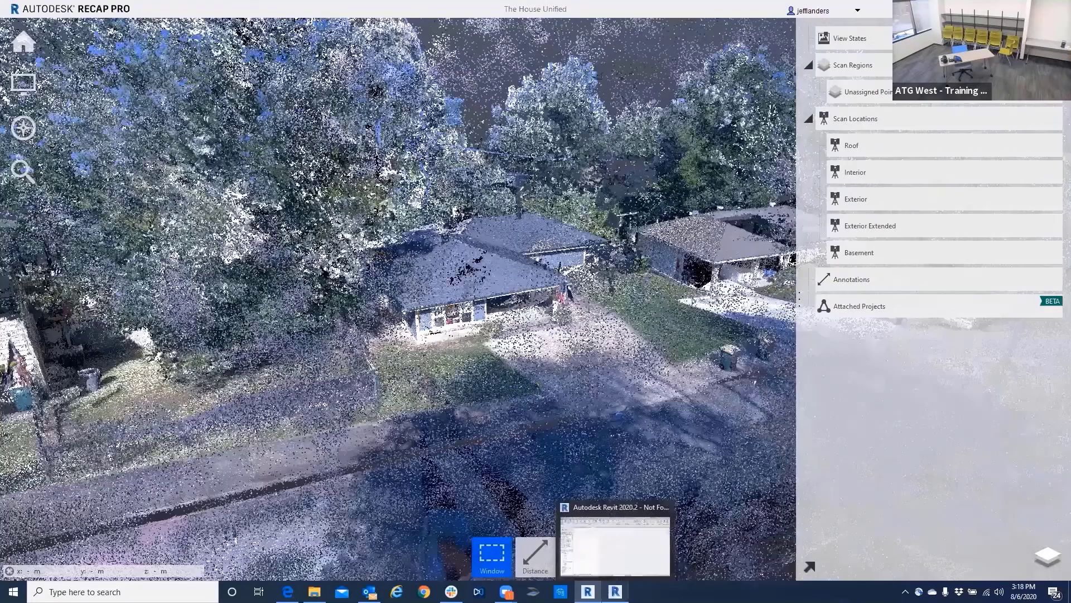
- Switch to the Revit project and select the {3D} view in the Project Browser
{"action": "mouse_move", "coordinate": [615, 591]}
{"action": "left_click", "coordinate": [616, 542]}
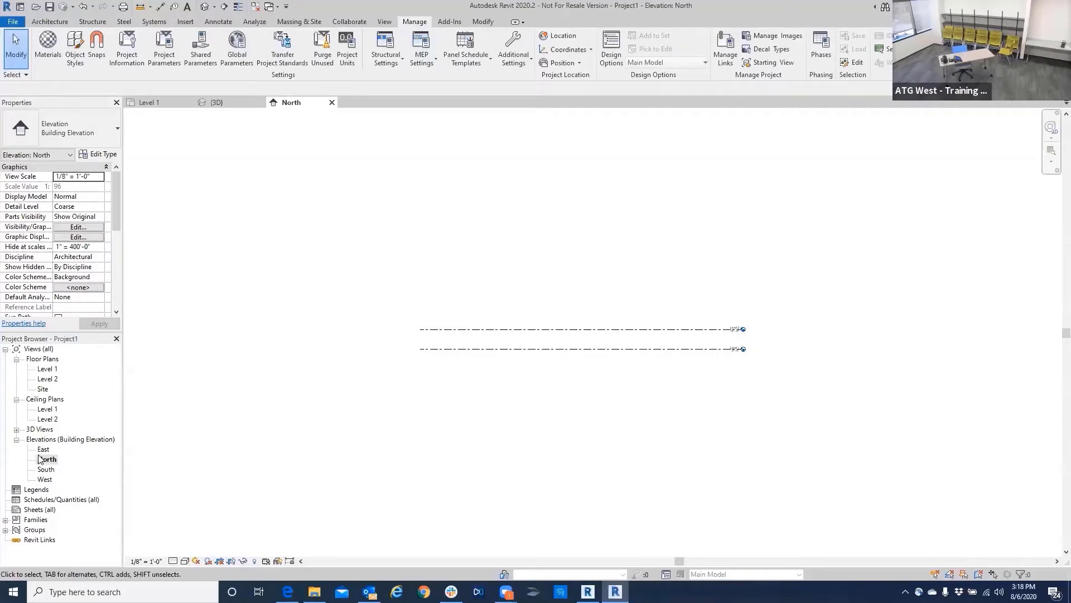
{"action": "left_click", "coordinate": [16, 429]}
{"action": "left_click", "coordinate": [43, 440]}
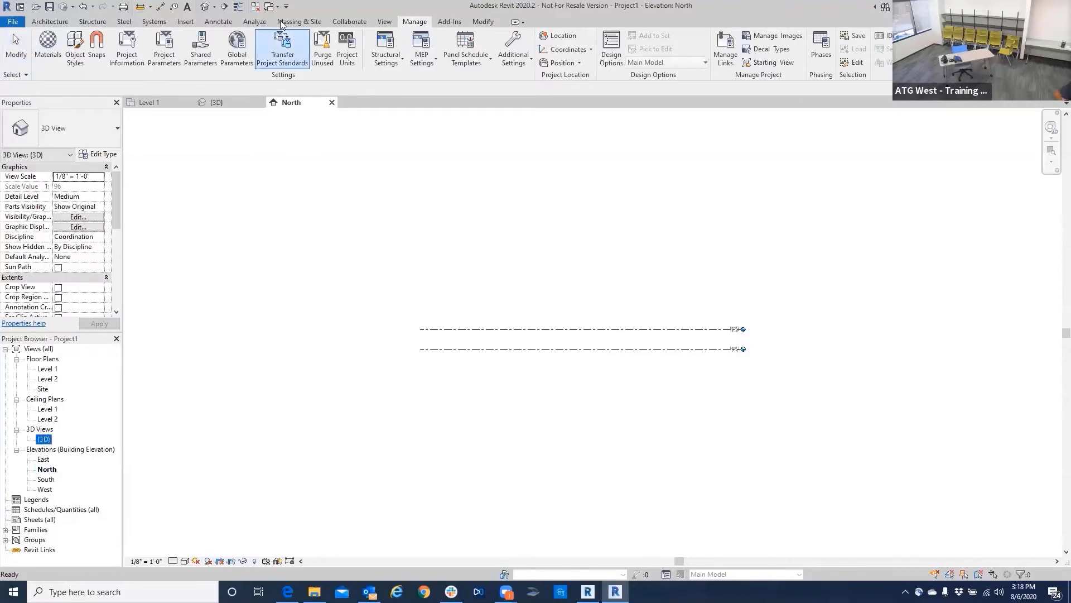
- Link The House Unified.rcp as a point cloud with Auto - Center to Center positioning
{"action": "left_click", "coordinate": [188, 22]}
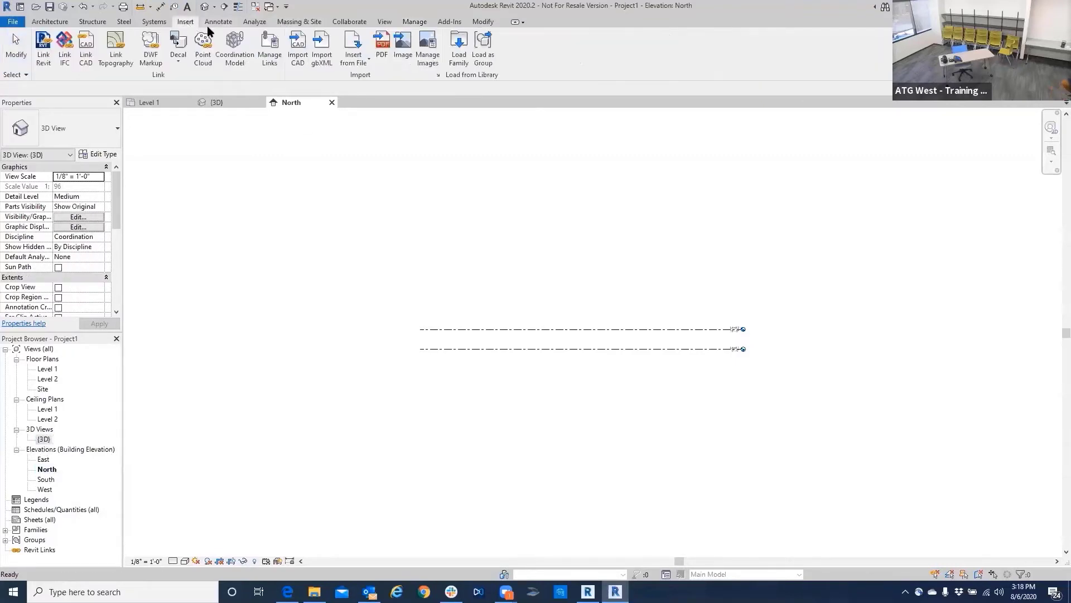
{"action": "left_click", "coordinate": [203, 47]}
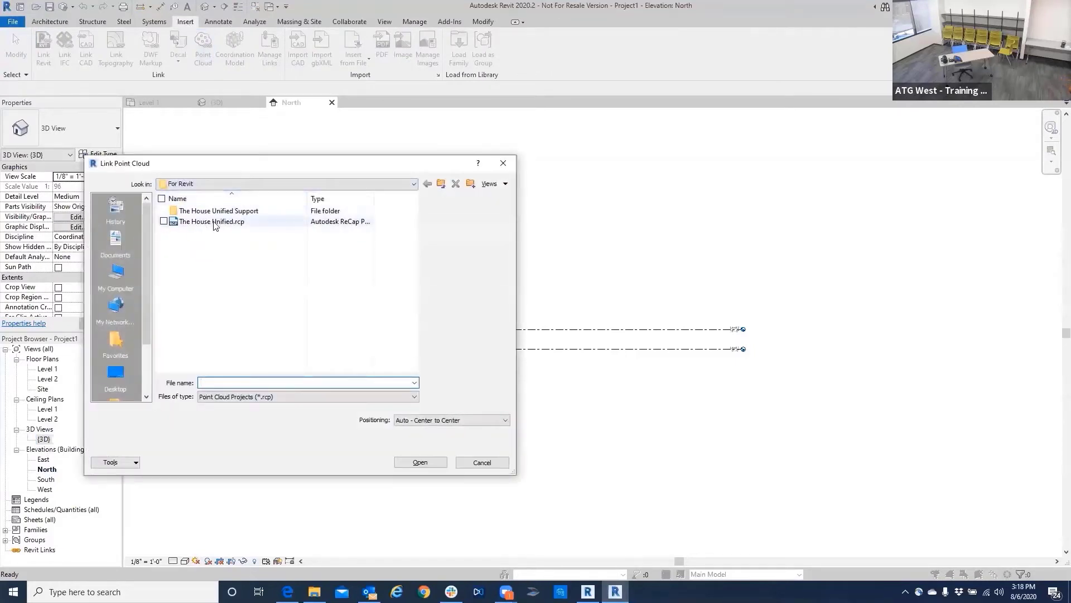
{"action": "left_click", "coordinate": [215, 223]}
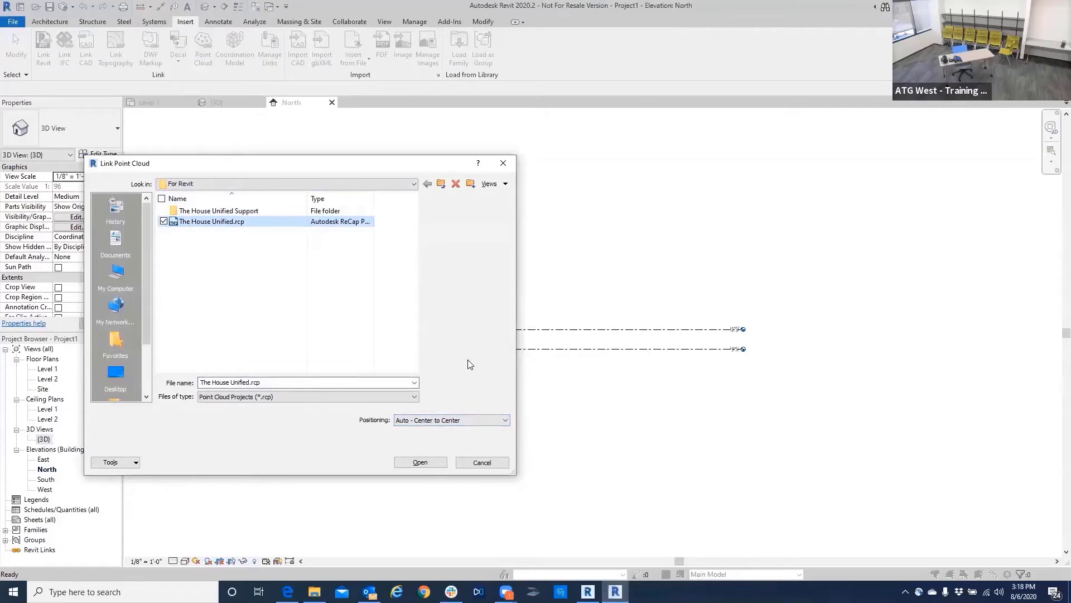
{"action": "left_click", "coordinate": [420, 463]}
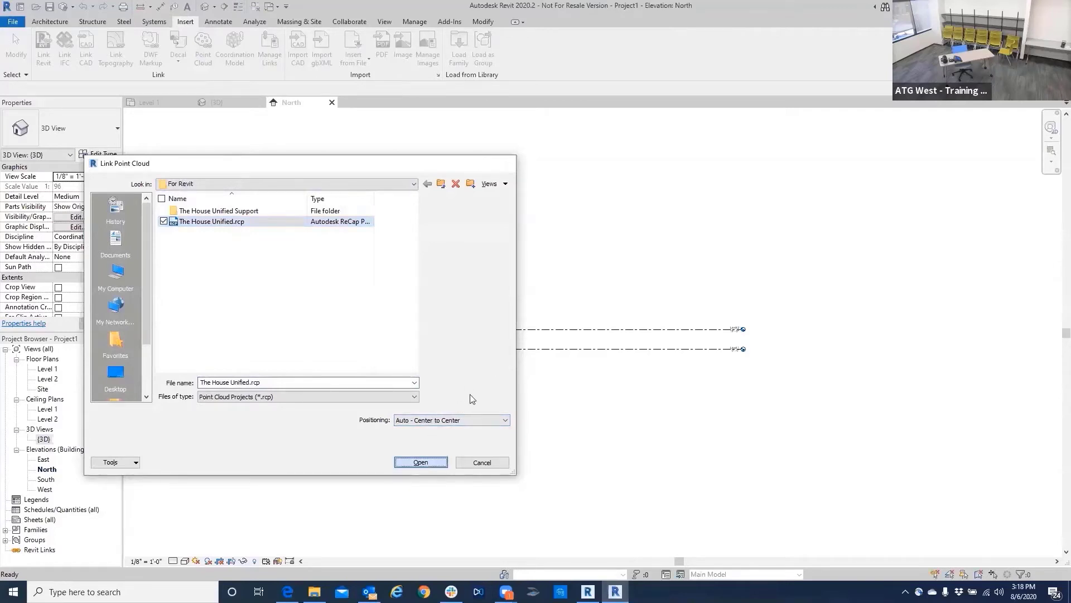
- In the North elevation's VG Point Clouds settings, uncheck the Exterior Extended and Exterior scan locations
{"action": "scroll", "coordinate": [516, 379], "scroll_direction": "down", "scroll_amount": 2}
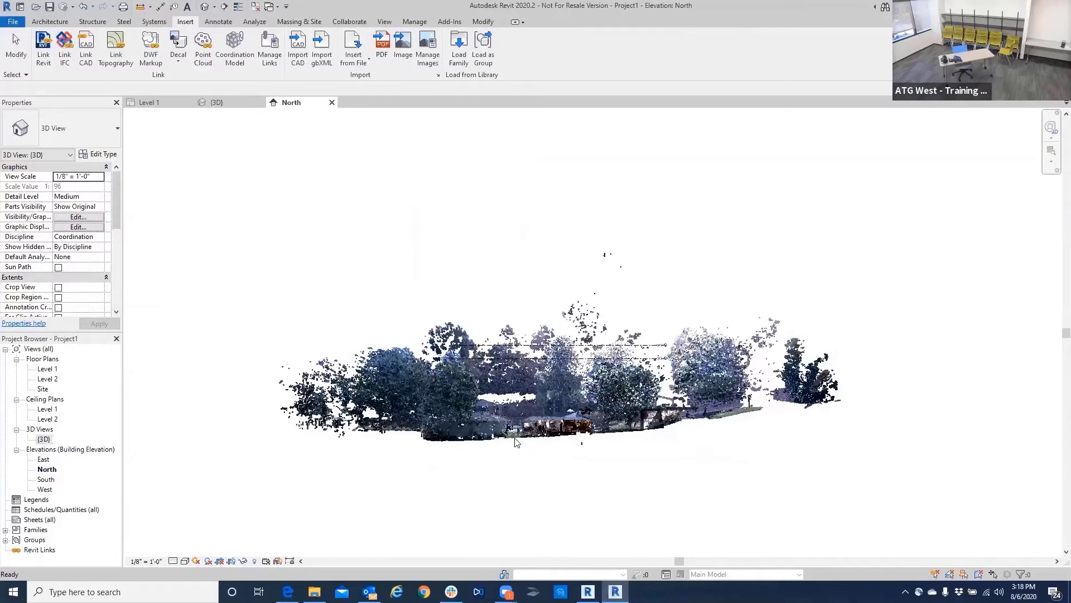
{"action": "right_click", "coordinate": [523, 408]}
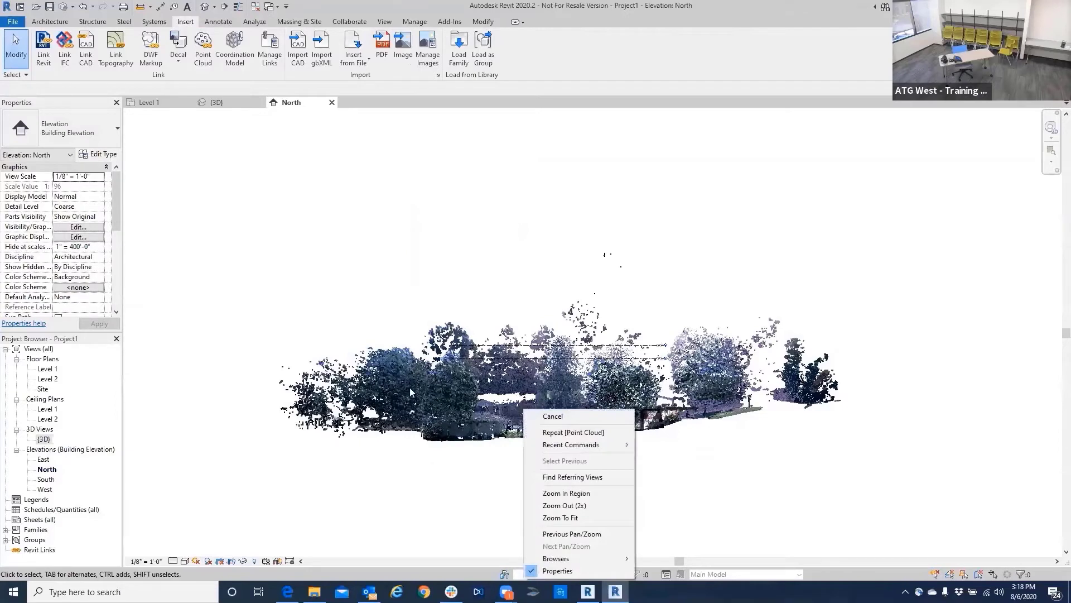
{"action": "left_click", "coordinate": [374, 258]}
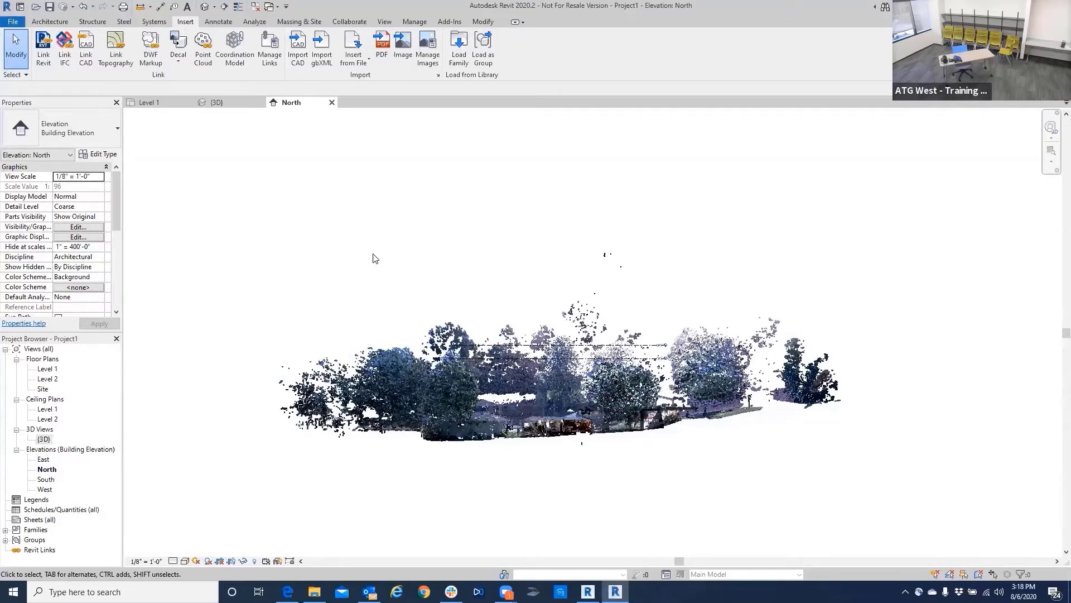
{"action": "key", "text": "v"}
{"action": "key", "text": "g"}
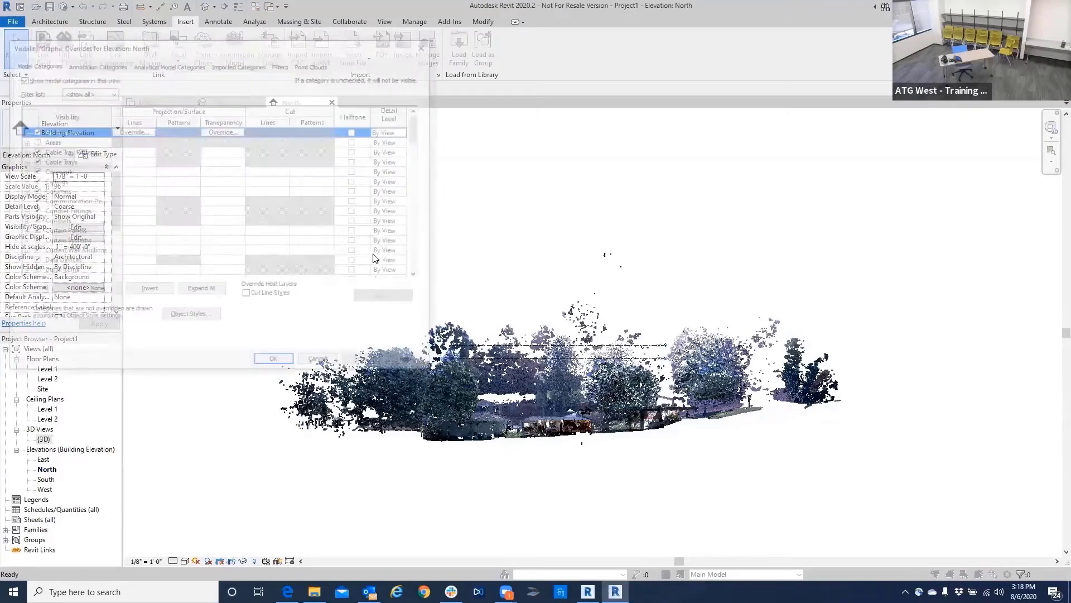
{"action": "left_click", "coordinate": [317, 62]}
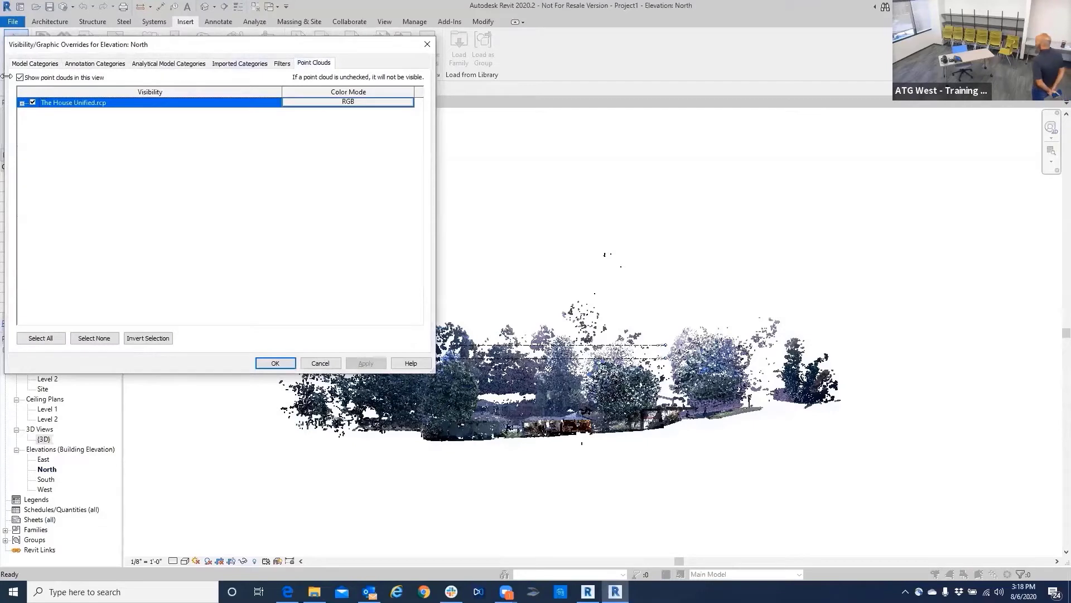
{"action": "left_click", "coordinate": [21, 103]}
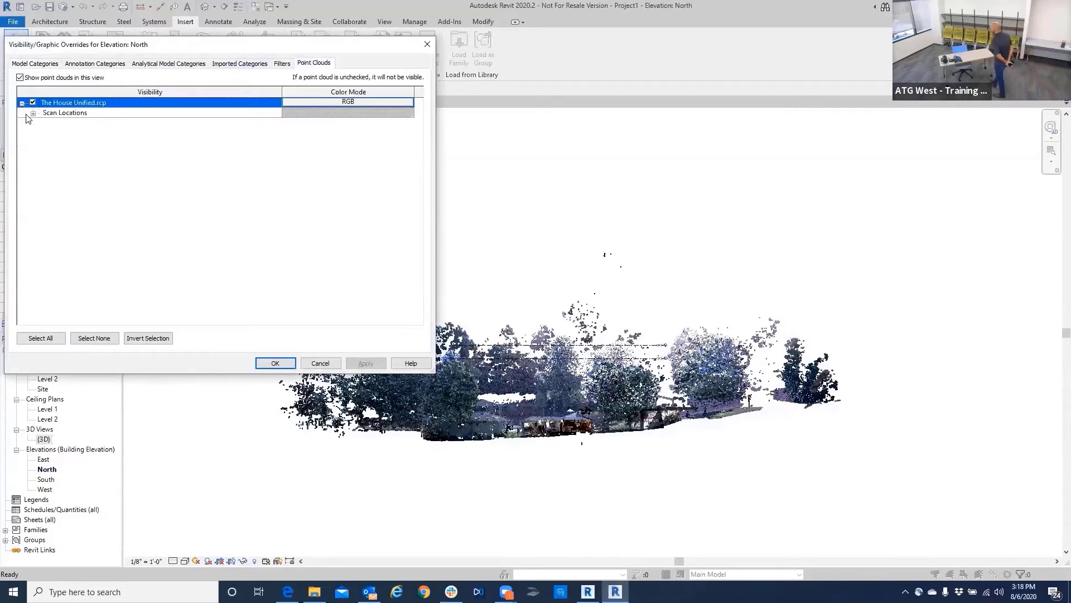
{"action": "left_click", "coordinate": [33, 113]}
{"action": "left_click", "coordinate": [33, 114]}
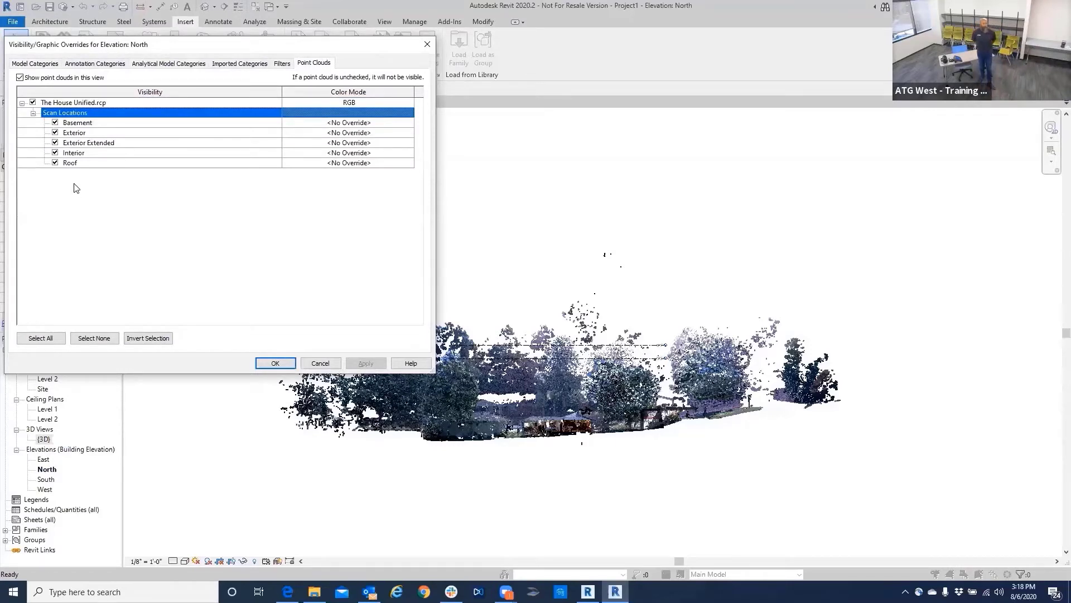
{"action": "left_click", "coordinate": [55, 143]}
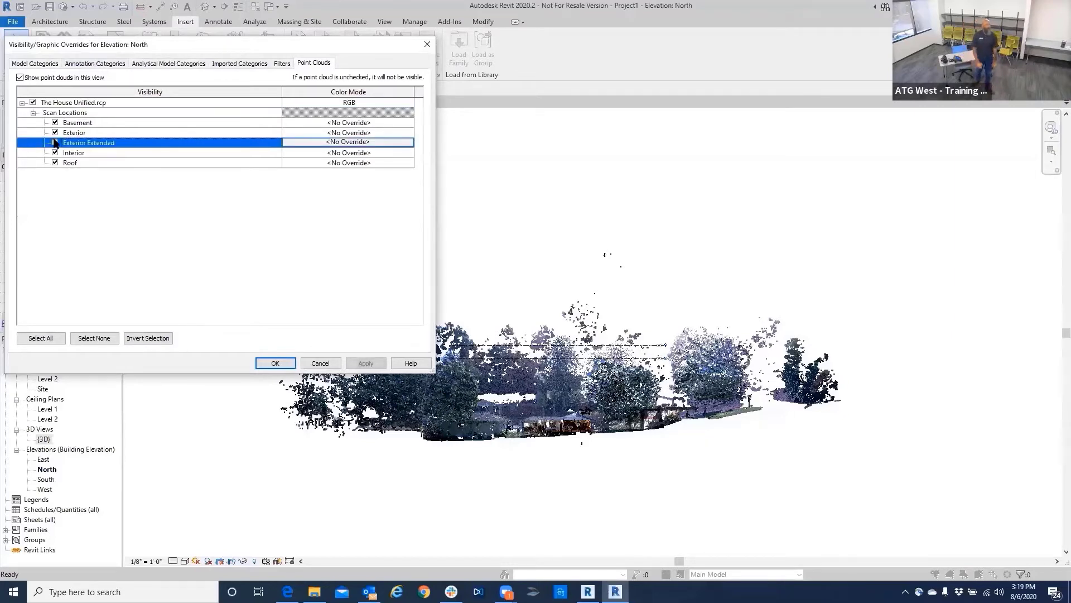
{"action": "left_click", "coordinate": [56, 133]}
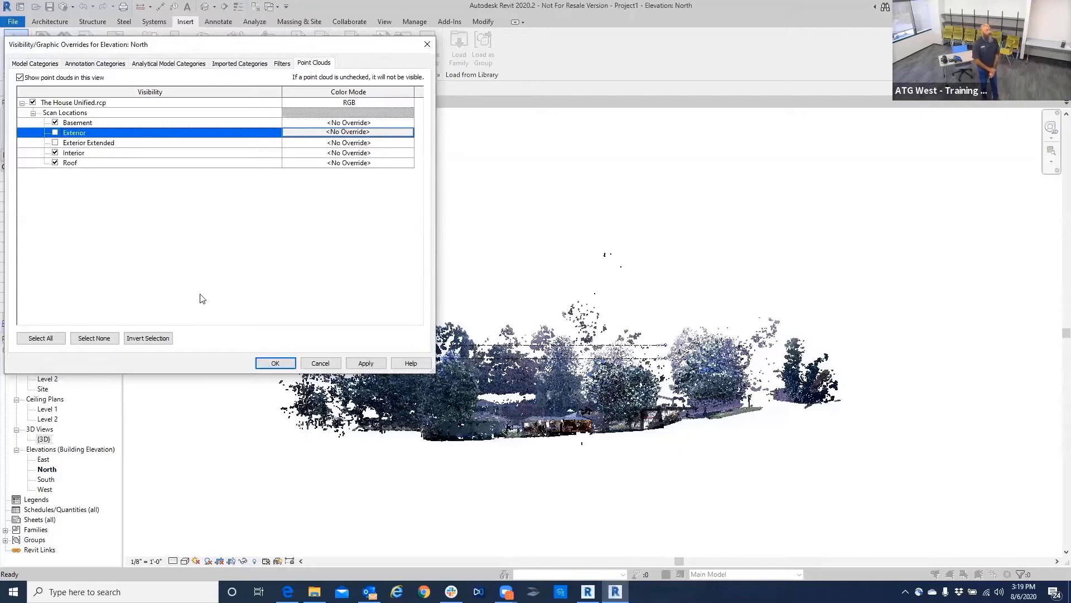
{"action": "left_click", "coordinate": [274, 363]}
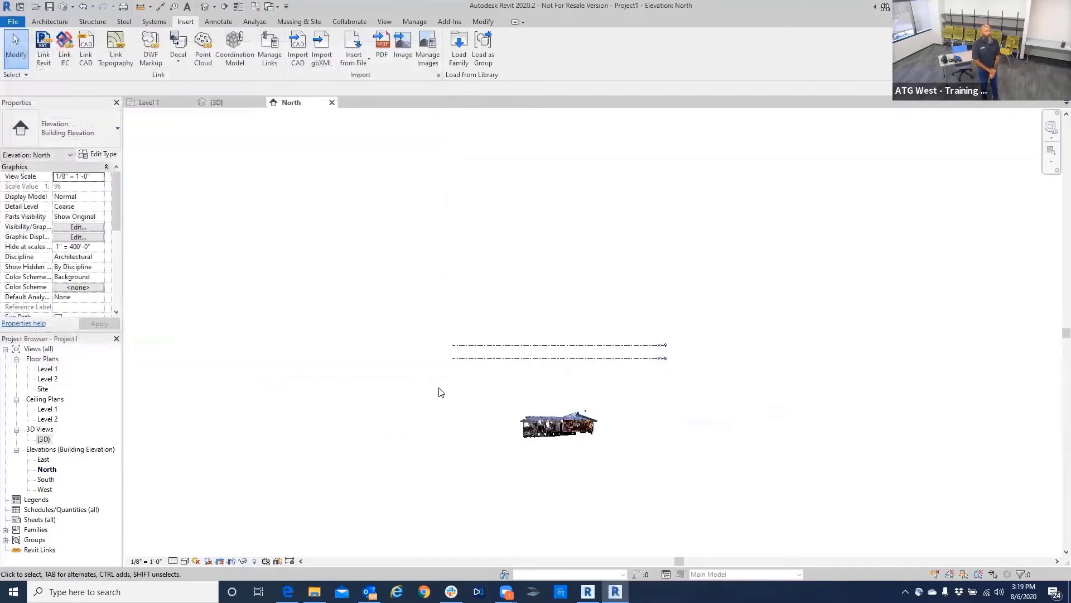
- Enable Select Links and select the house point cloud
{"action": "scroll", "coordinate": [560, 445], "scroll_direction": "up", "scroll_amount": 6}
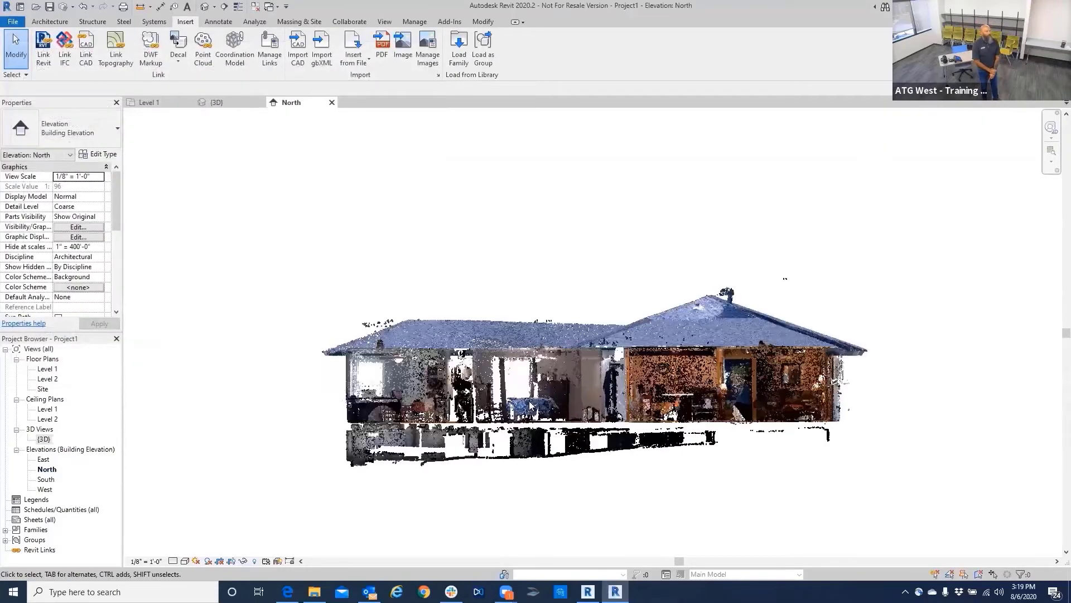
{"action": "middle_click_drag", "start_coordinate": [542, 388], "coordinate": [533, 349]}
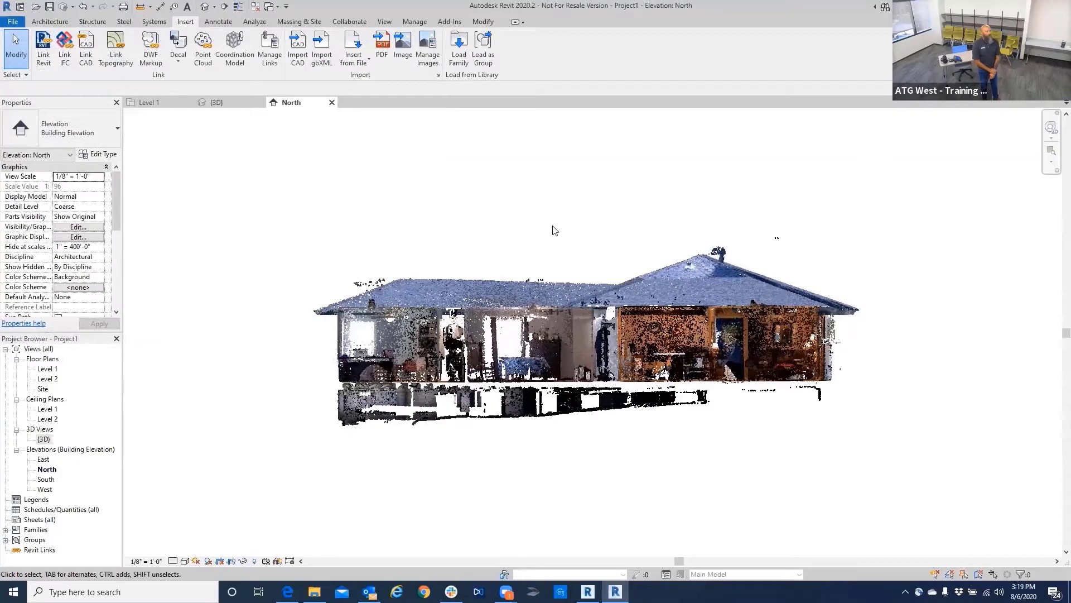
{"action": "left_click", "coordinate": [23, 74]}
{"action": "left_click", "coordinate": [21, 89]}
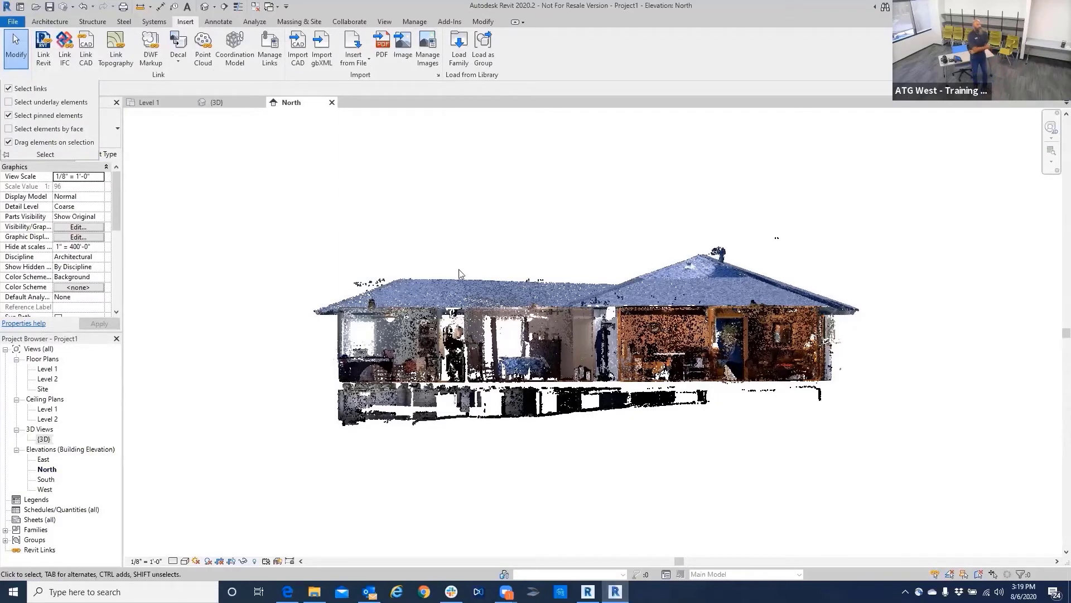
{"action": "left_click", "coordinate": [546, 342]}
- Move the point cloud up from a floor point so the house floor sits on Level 1
{"action": "scroll", "coordinate": [558, 379], "scroll_direction": "down", "scroll_amount": 5}
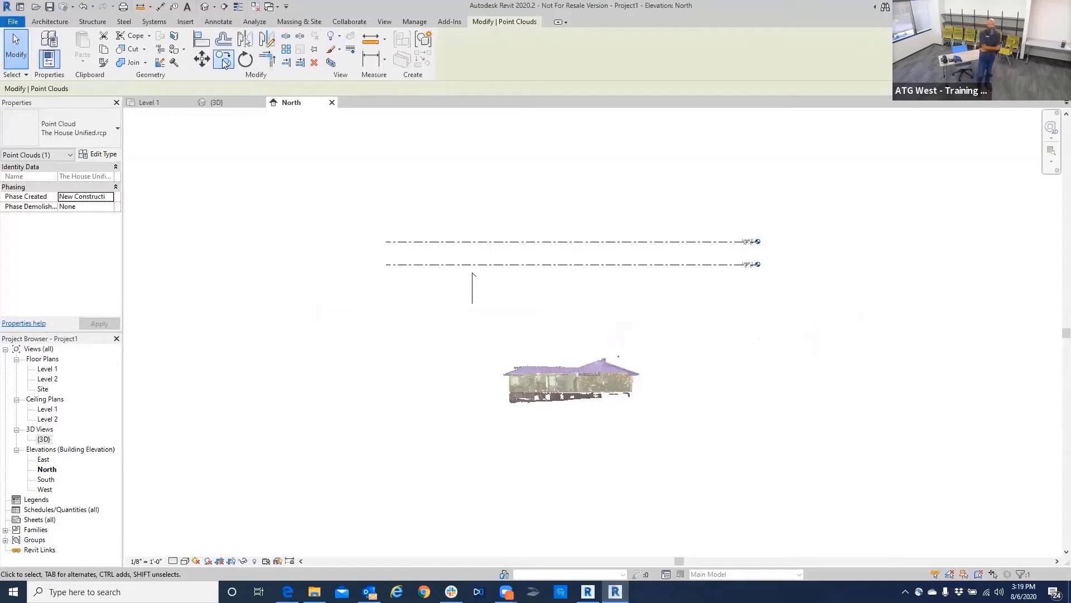
{"action": "left_click", "coordinate": [202, 60]}
{"action": "scroll", "coordinate": [566, 384], "scroll_direction": "up", "scroll_amount": 5}
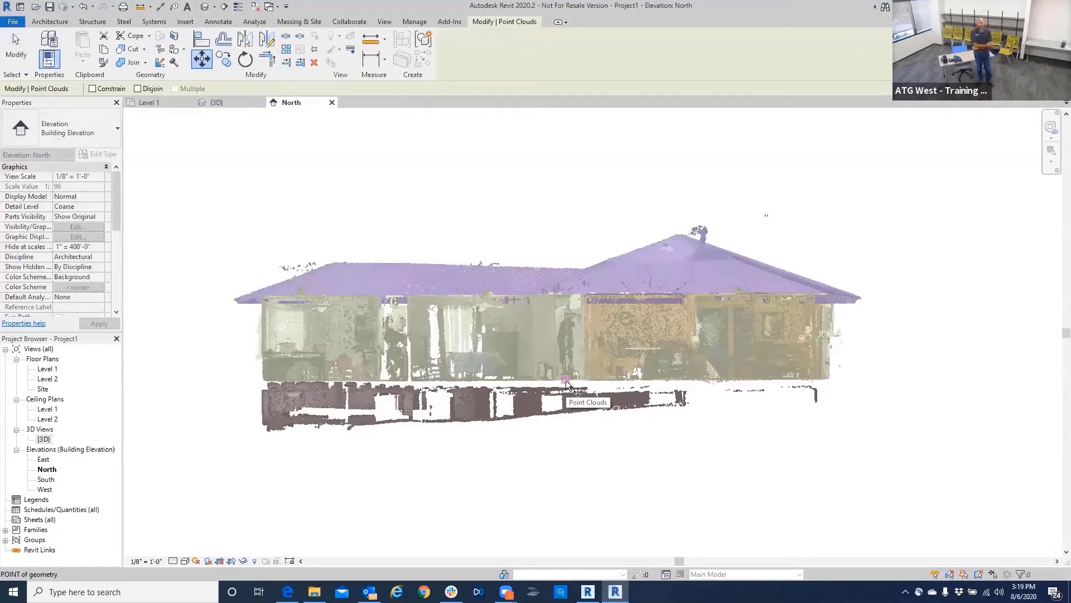
{"action": "left_click", "coordinate": [566, 383]}
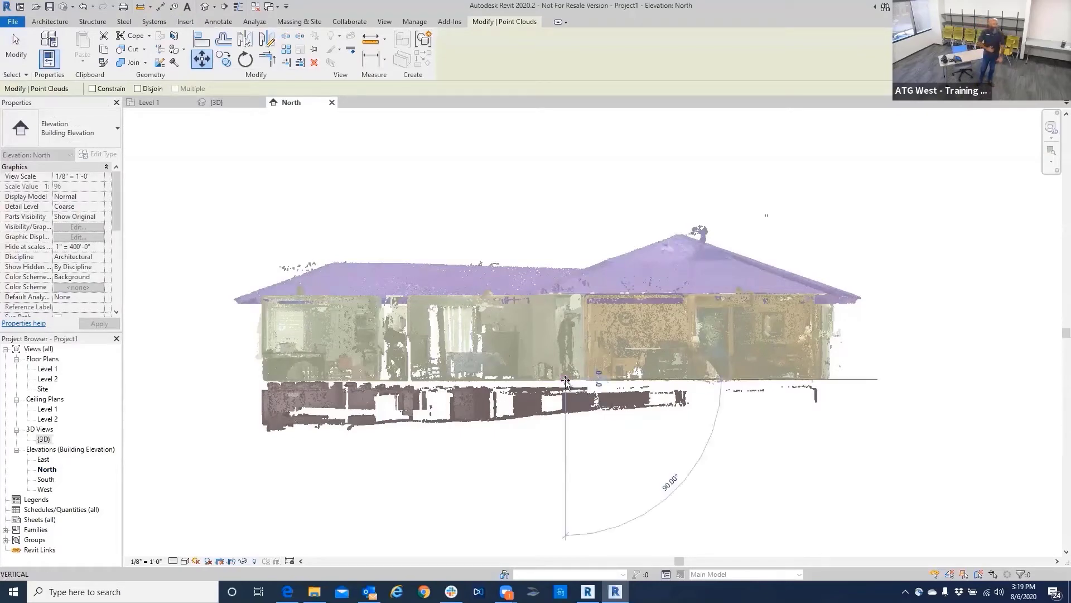
{"action": "middle_click_drag", "start_coordinate": [570, 198], "coordinate": [558, 354]}
{"action": "scroll", "coordinate": [558, 355], "scroll_direction": "down", "scroll_amount": 3}
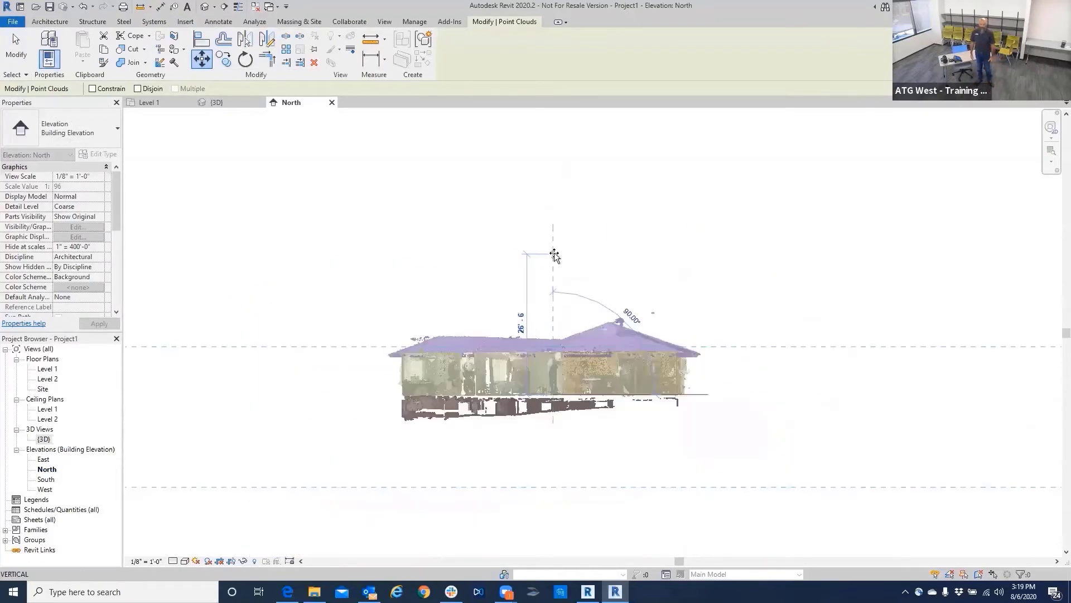
{"action": "middle_click_drag", "start_coordinate": [558, 232], "coordinate": [554, 292]}
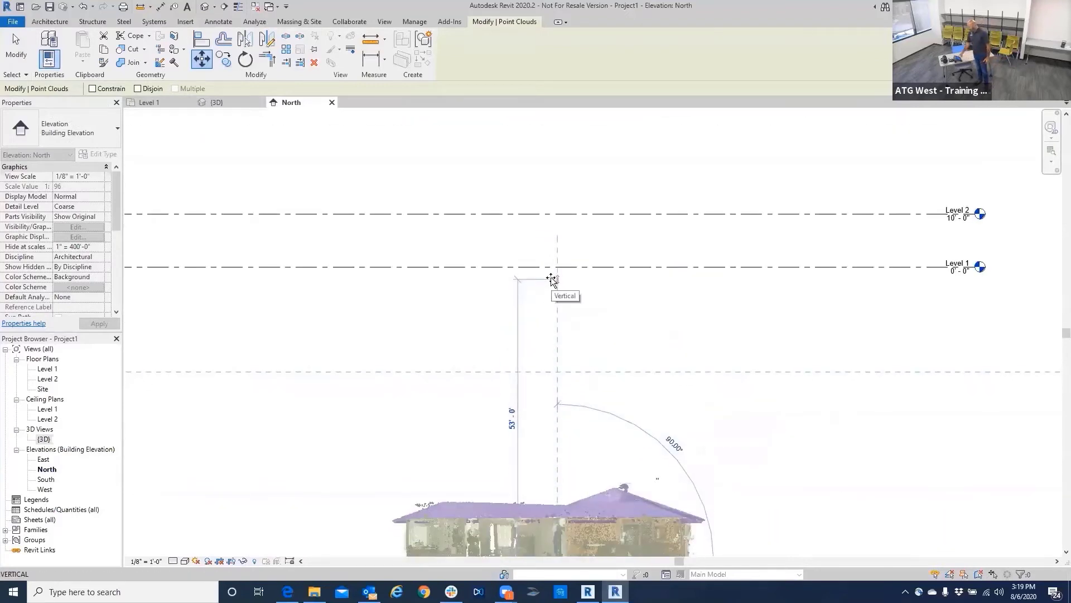
{"action": "left_click", "coordinate": [550, 267]}
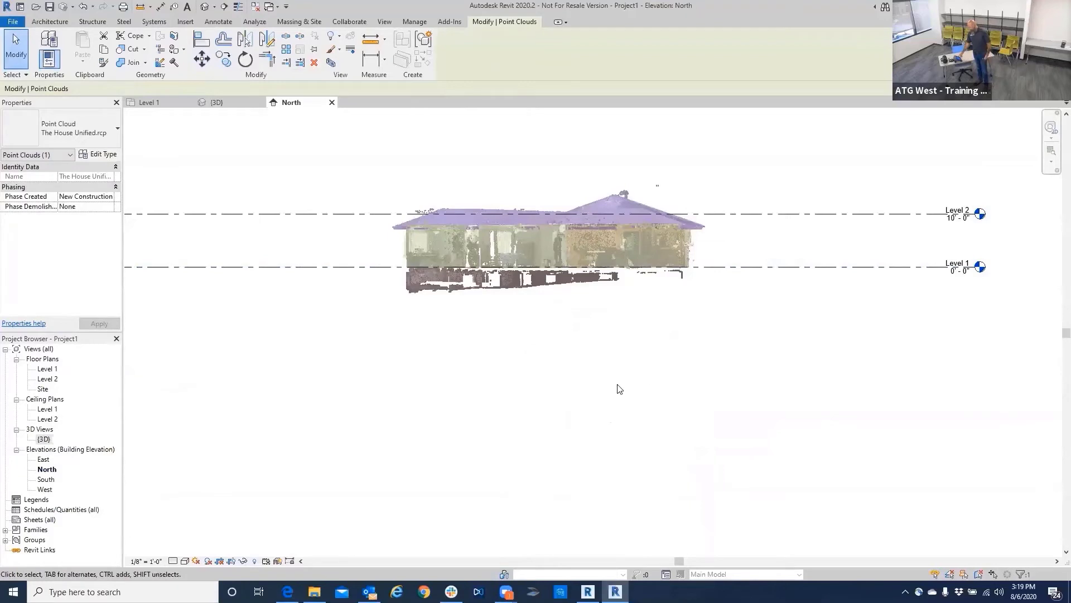
- Open the West elevation and uncheck its Exterior Extended and Exterior scan locations via VG
{"action": "right_click", "coordinate": [596, 386]}
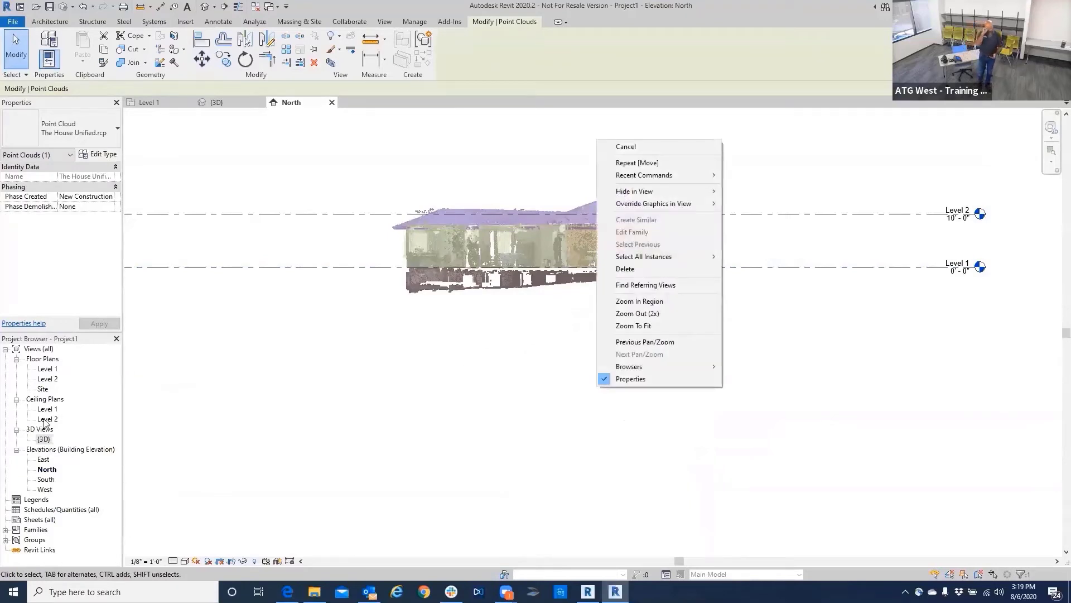
{"action": "double_click", "coordinate": [44, 489]}
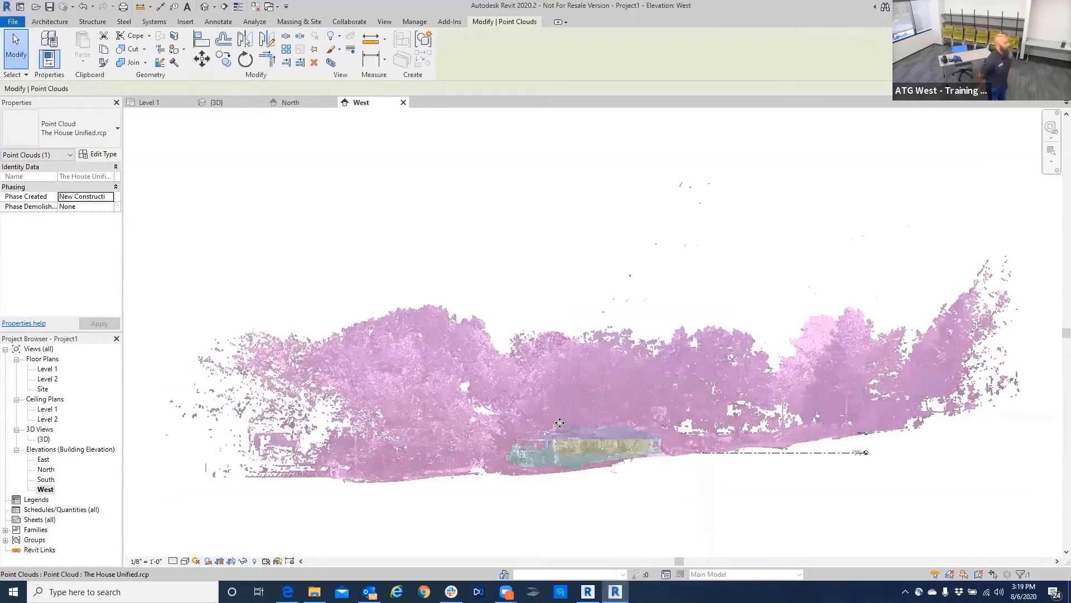
{"action": "key", "text": "v"}
{"action": "key", "text": "g"}
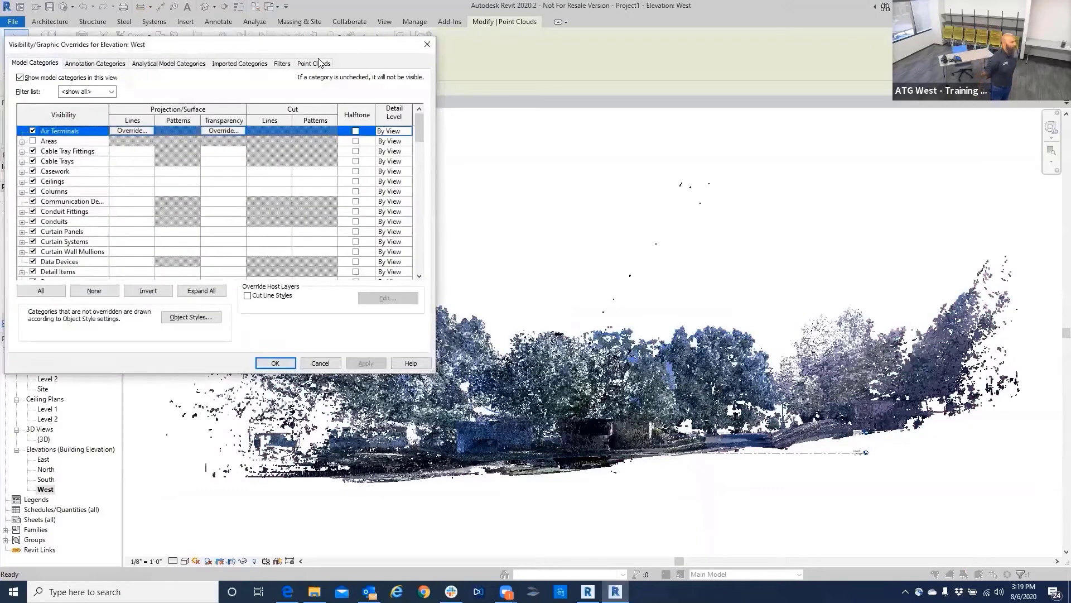
{"action": "left_click", "coordinate": [315, 64]}
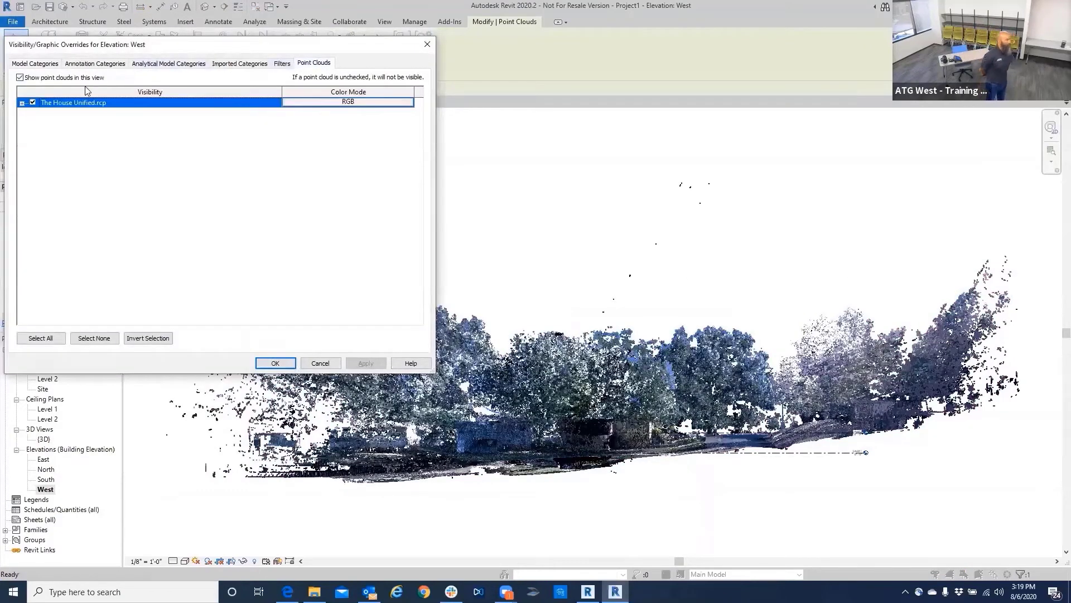
{"action": "left_click", "coordinate": [22, 103]}
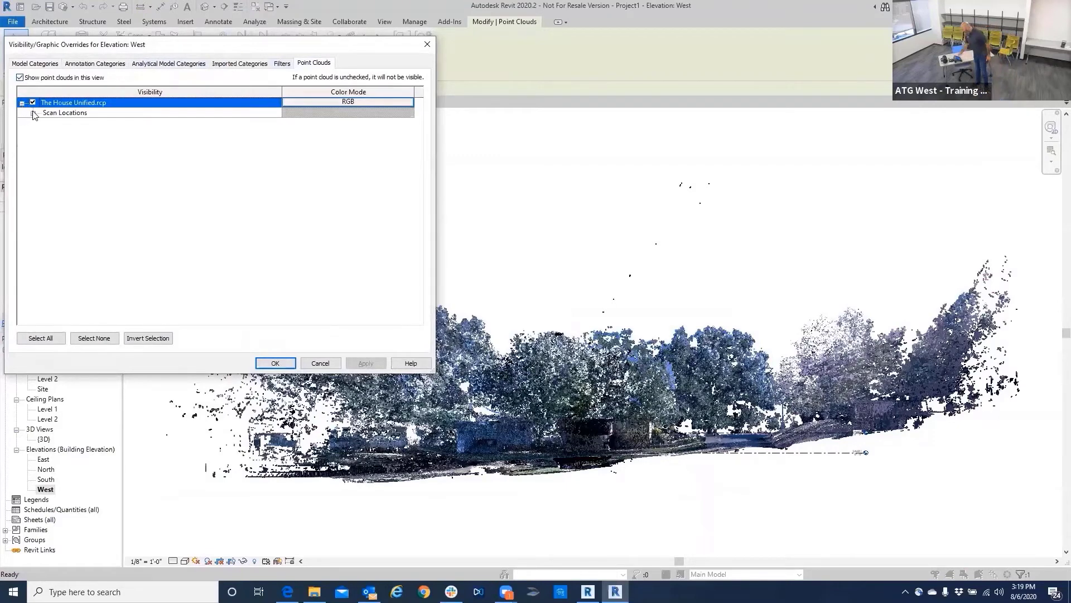
{"action": "left_click", "coordinate": [33, 113]}
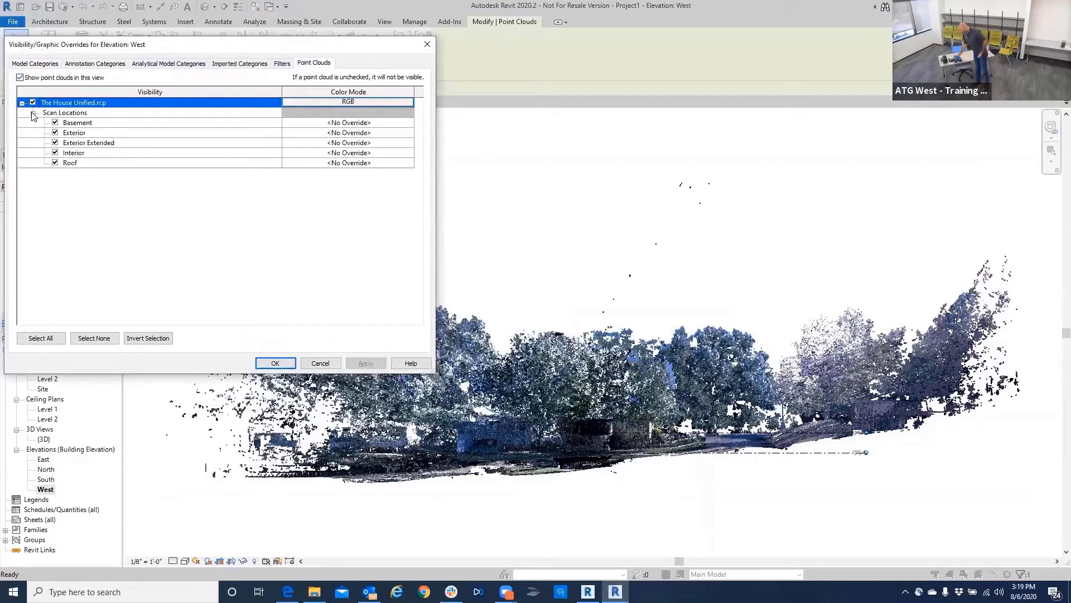
{"action": "left_click", "coordinate": [55, 143]}
{"action": "left_click", "coordinate": [55, 143]}
{"action": "left_click", "coordinate": [55, 133]}
{"action": "left_click", "coordinate": [56, 133]}
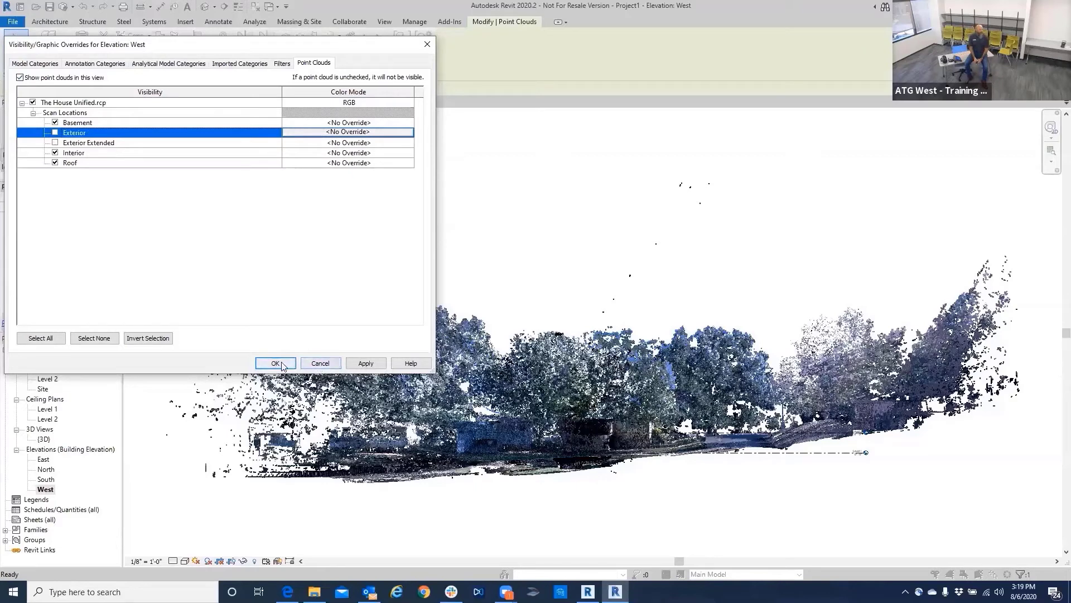
{"action": "left_click", "coordinate": [276, 363]}
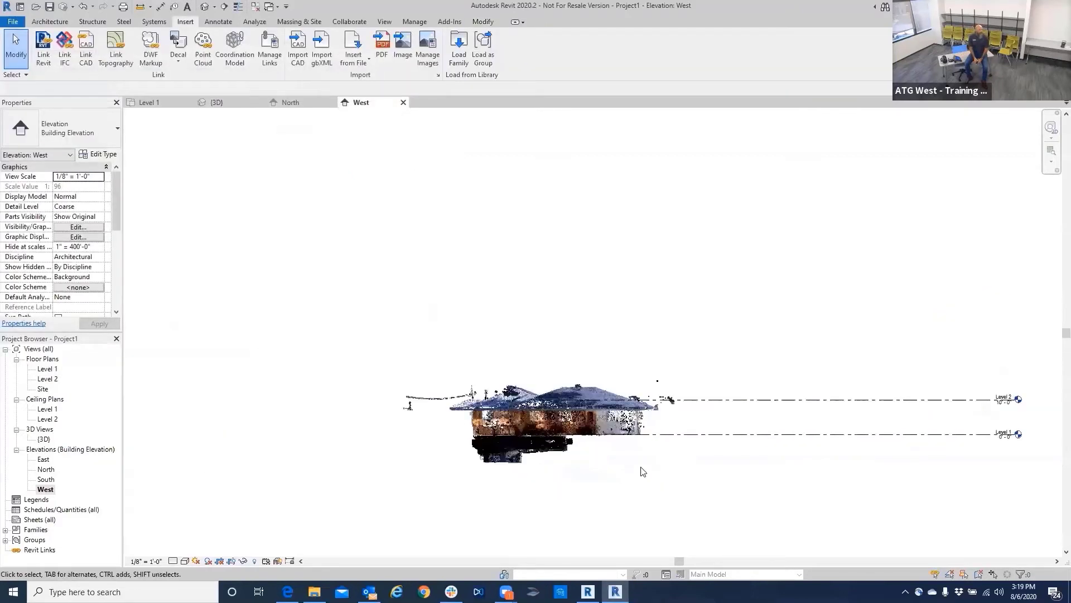
{"action": "scroll", "coordinate": [567, 444], "scroll_direction": "down", "scroll_amount": 4}
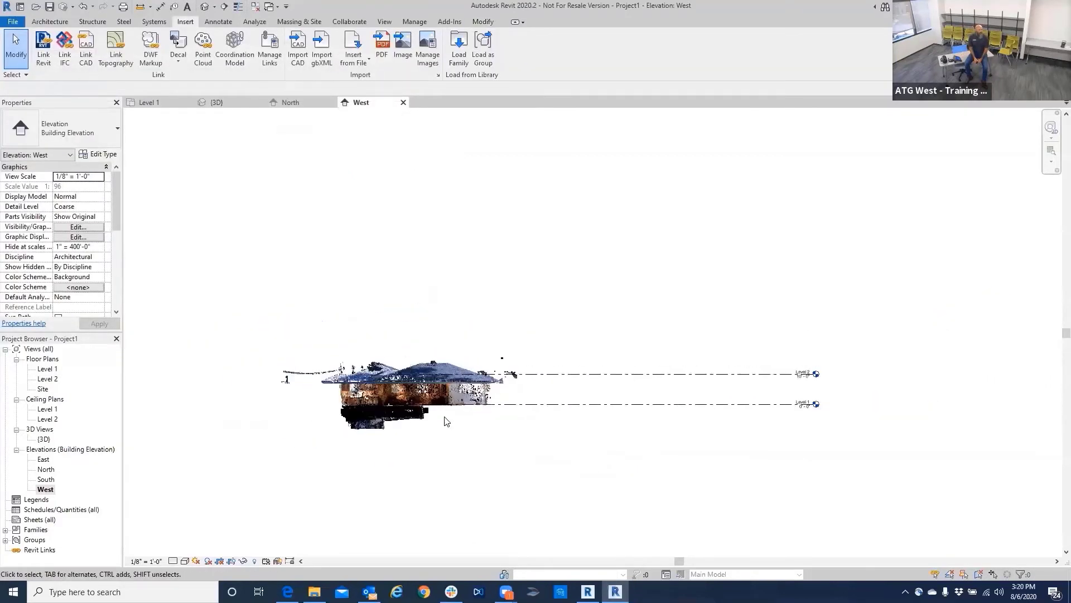
{"action": "scroll", "coordinate": [423, 407], "scroll_direction": "up", "scroll_amount": 4}
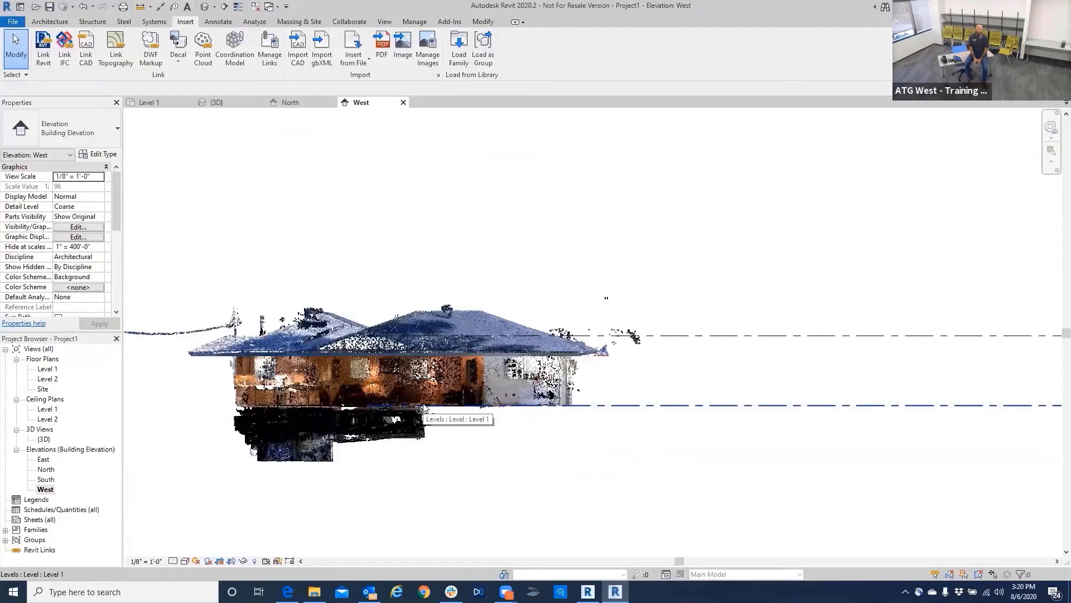
{"action": "scroll", "coordinate": [436, 414], "scroll_direction": "up", "scroll_amount": 3}
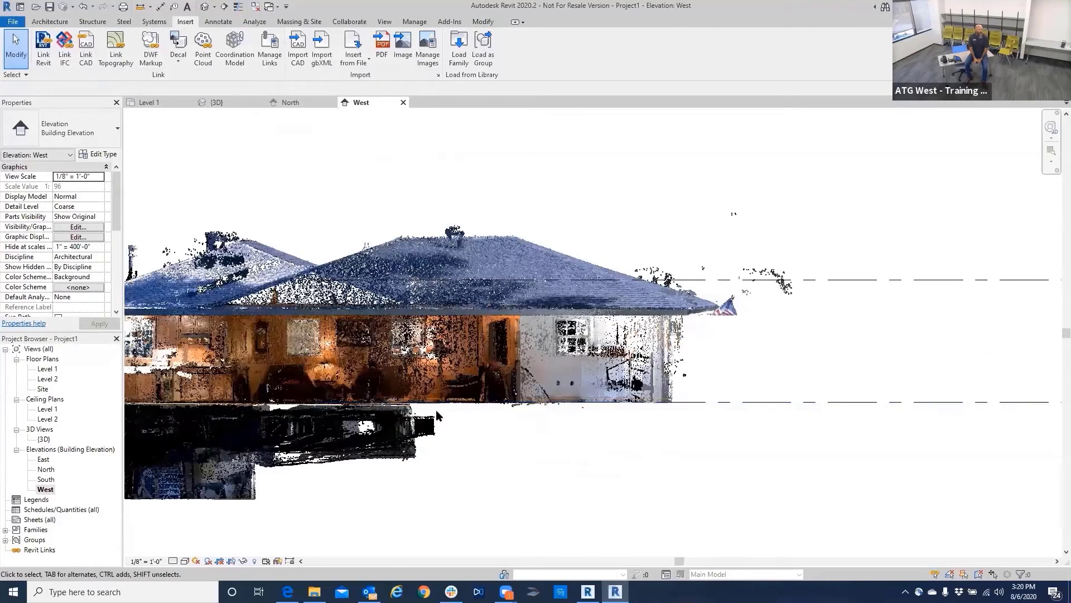
{"action": "scroll", "coordinate": [436, 414], "scroll_direction": "down", "scroll_amount": 2}
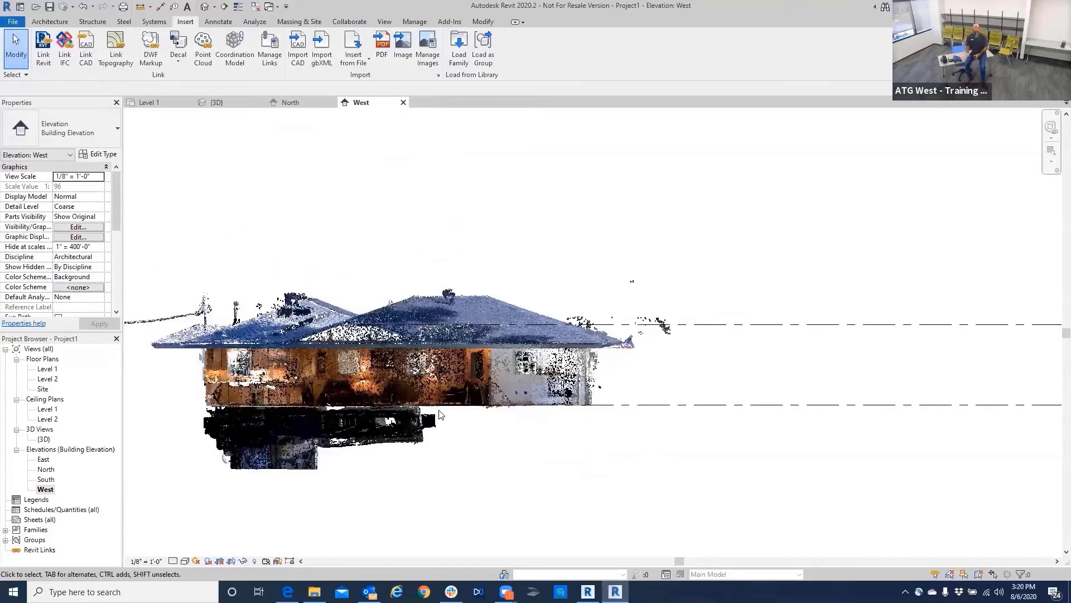
{"action": "scroll", "coordinate": [442, 414], "scroll_direction": "down", "scroll_amount": 1}
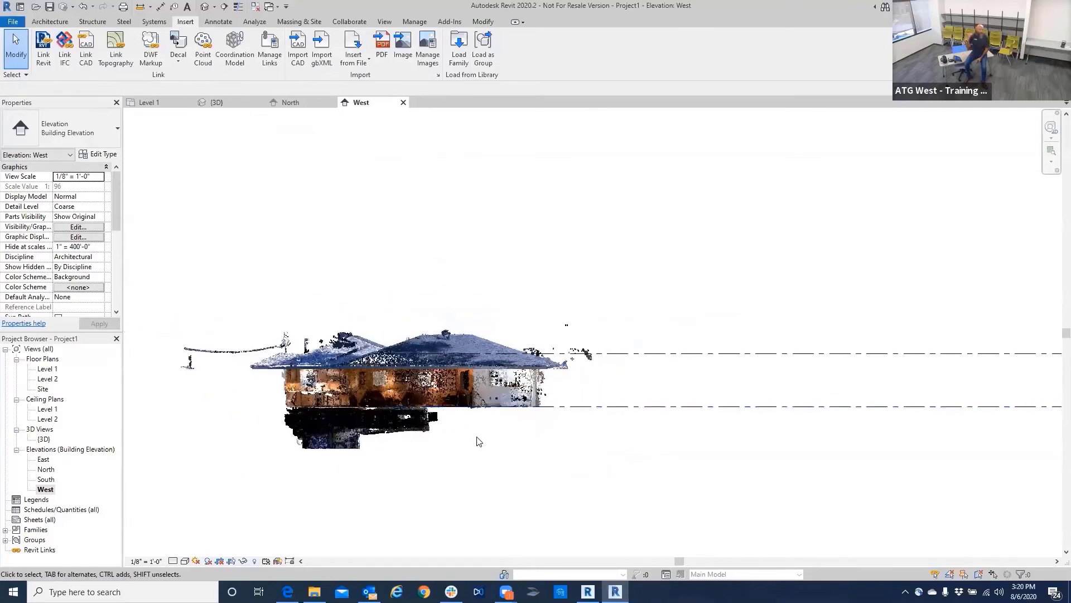
{"action": "middle_click_drag", "start_coordinate": [476, 439], "coordinate": [500, 437]}
{"action": "scroll", "coordinate": [588, 443], "scroll_direction": "down", "scroll_amount": 1}
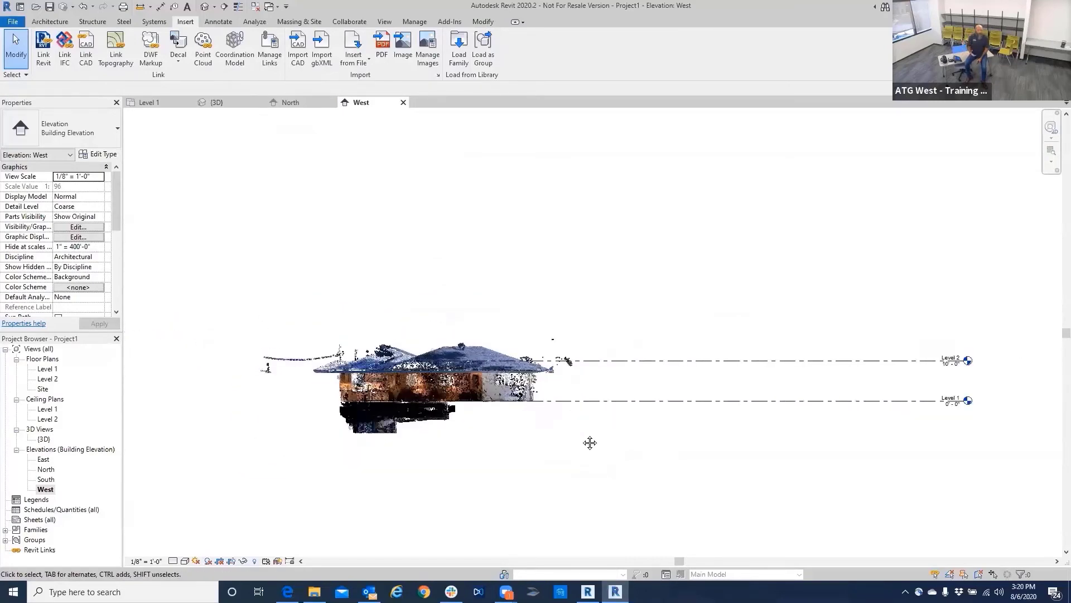
{"action": "scroll", "coordinate": [504, 429], "scroll_direction": "down", "scroll_amount": 1}
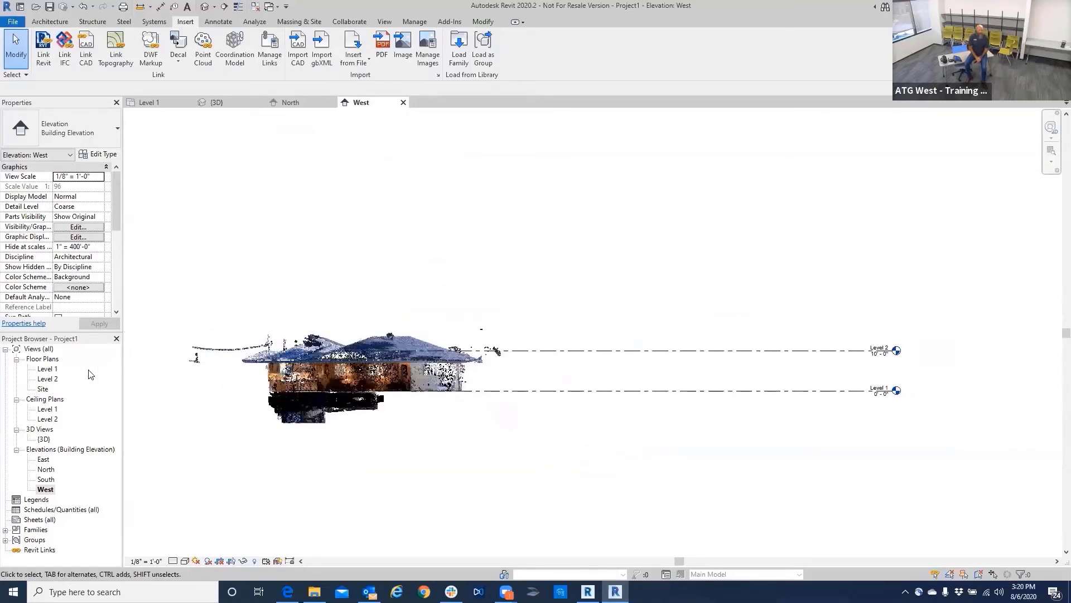
{"action": "double_click", "coordinate": [48, 370]}
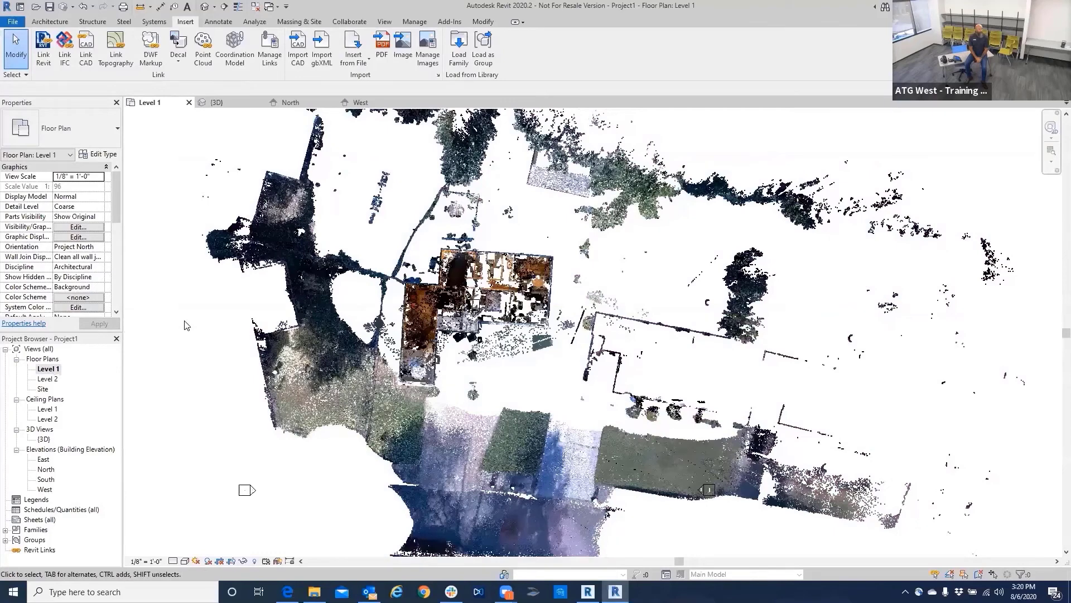
- Uncheck the Exterior Extended scan location in the Level 1 plan's VG Point Clouds settings
{"action": "key", "text": "v"}
{"action": "key", "text": "g"}
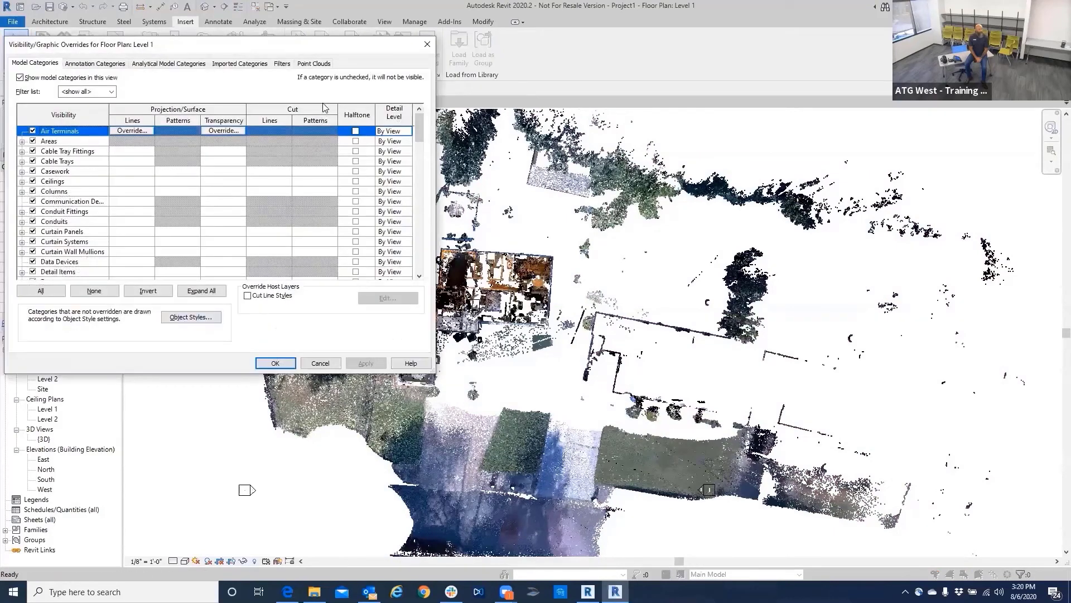
{"action": "left_click", "coordinate": [312, 64]}
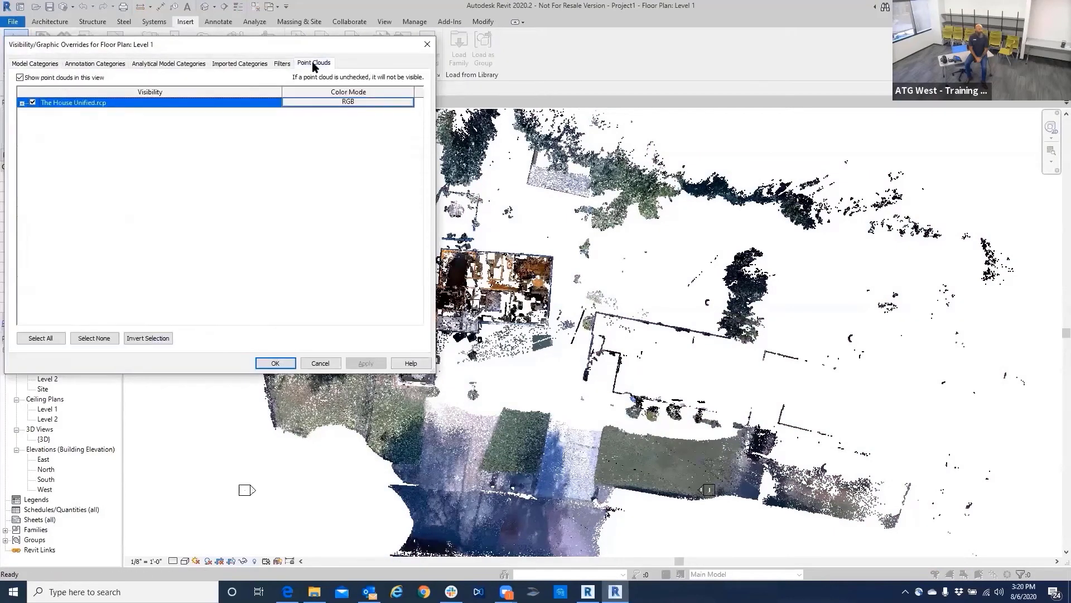
{"action": "left_click", "coordinate": [22, 103]}
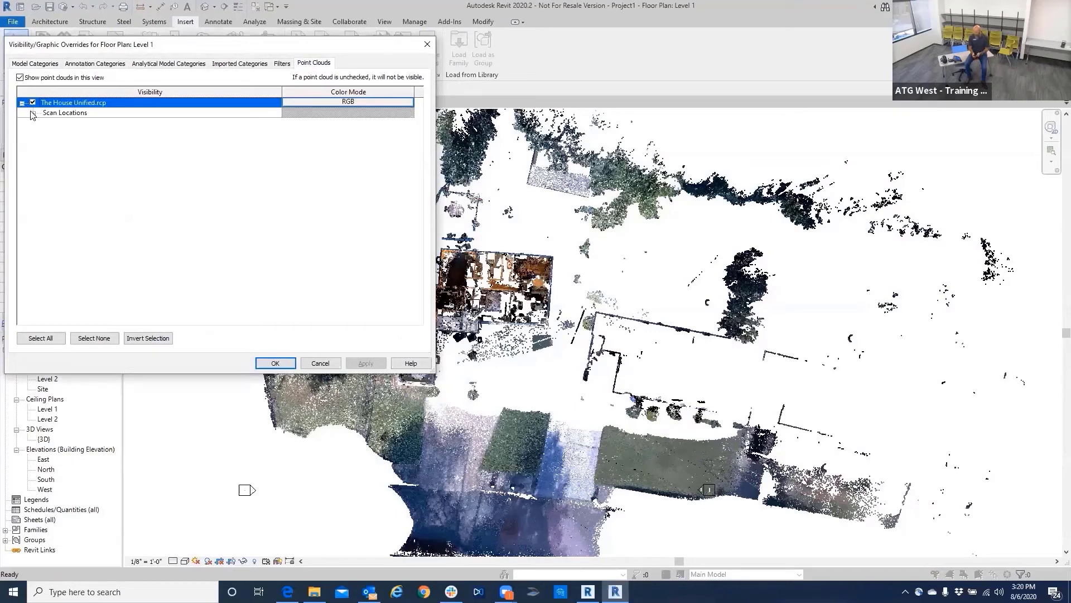
{"action": "left_click", "coordinate": [33, 113]}
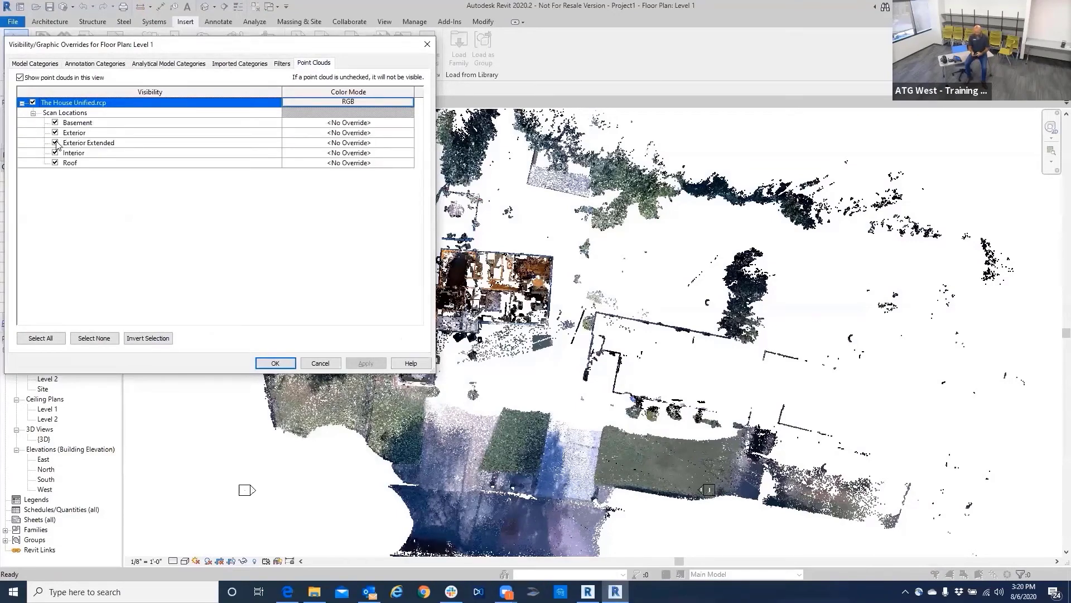
{"action": "left_click", "coordinate": [55, 142]}
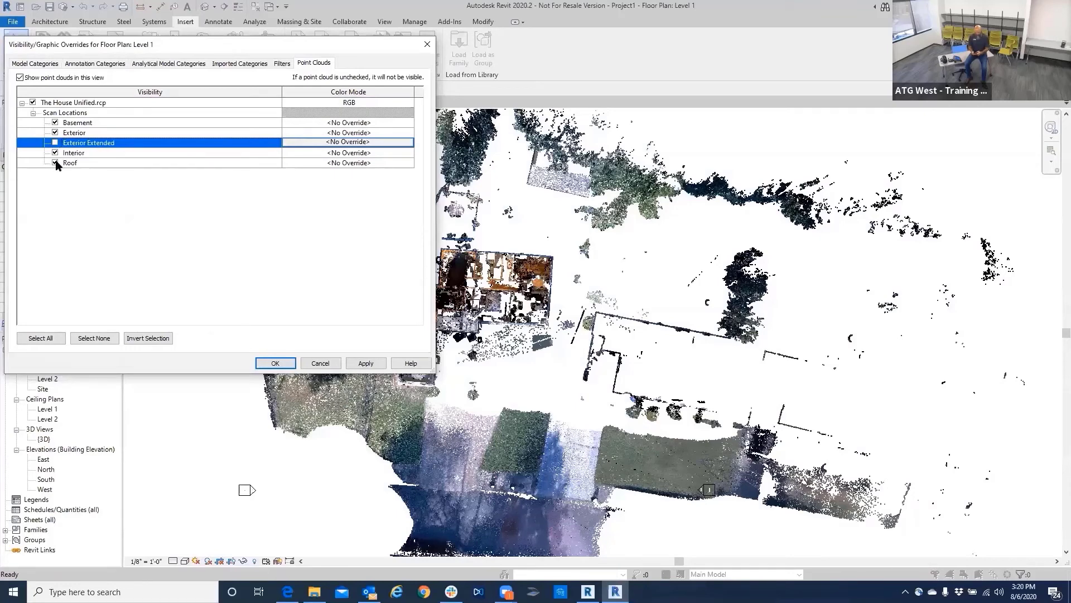
{"action": "left_click", "coordinate": [276, 362]}
{"action": "scroll", "coordinate": [452, 279], "scroll_direction": "up", "scroll_amount": 5}
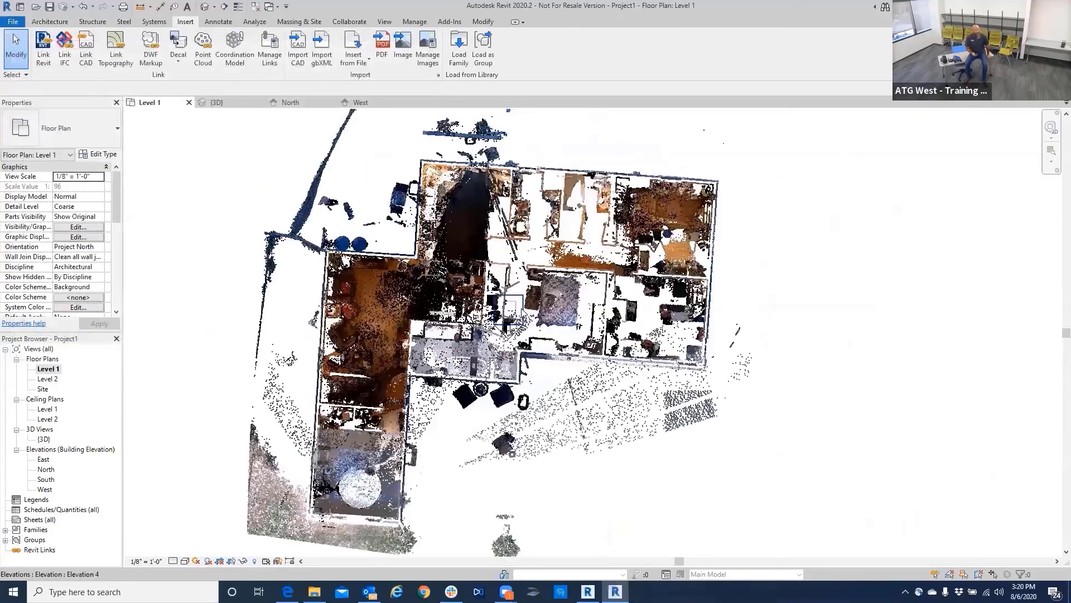
{"action": "scroll", "coordinate": [580, 291], "scroll_direction": "up", "scroll_amount": 4}
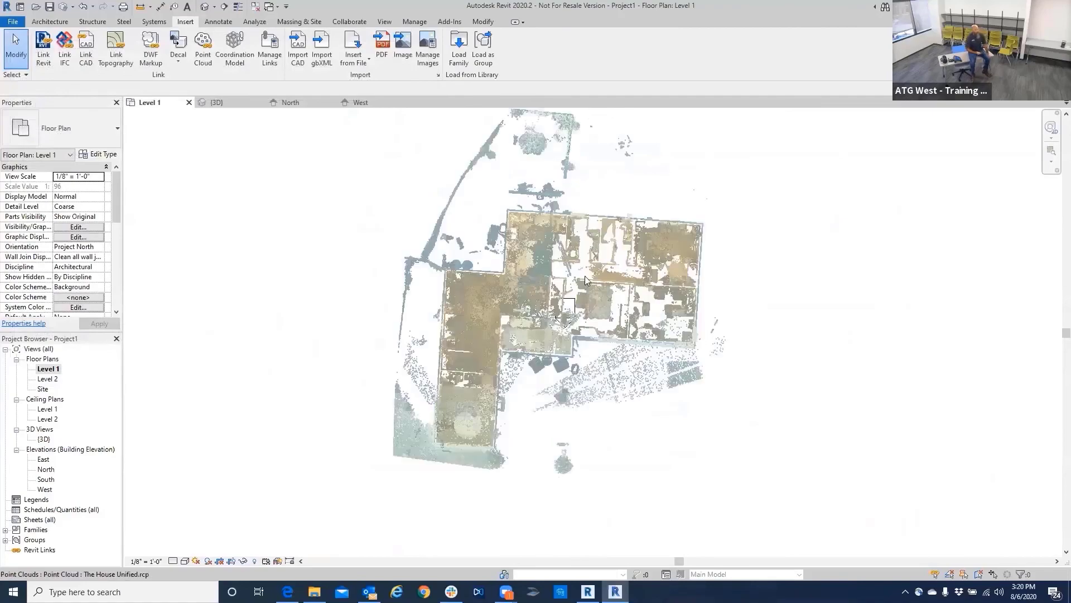
{"action": "scroll", "coordinate": [484, 299], "scroll_direction": "down", "scroll_amount": 5}
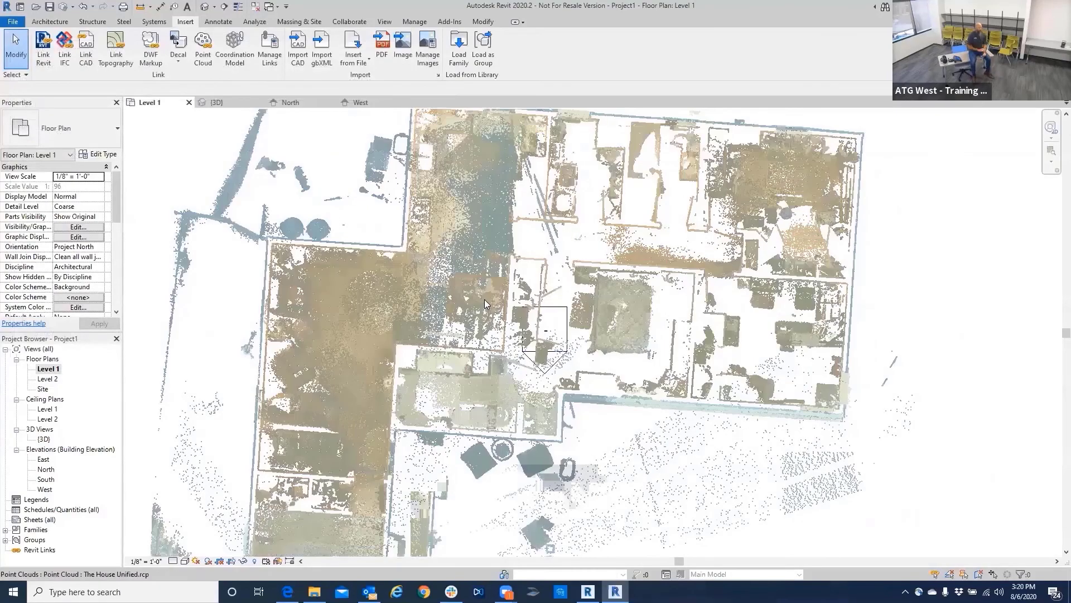